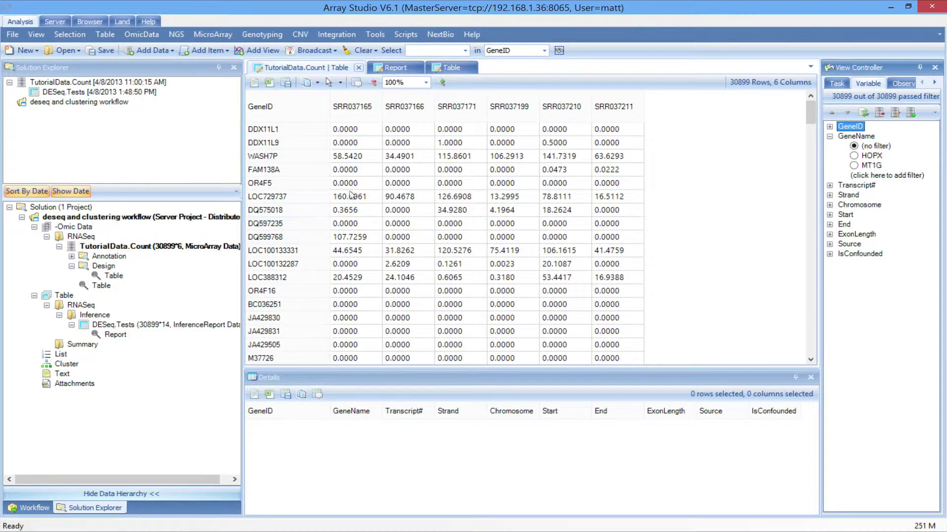
# - Open the TutorialData.Count design table showing the six samples' groups and stages
pyautogui.doubleClick(112, 277)
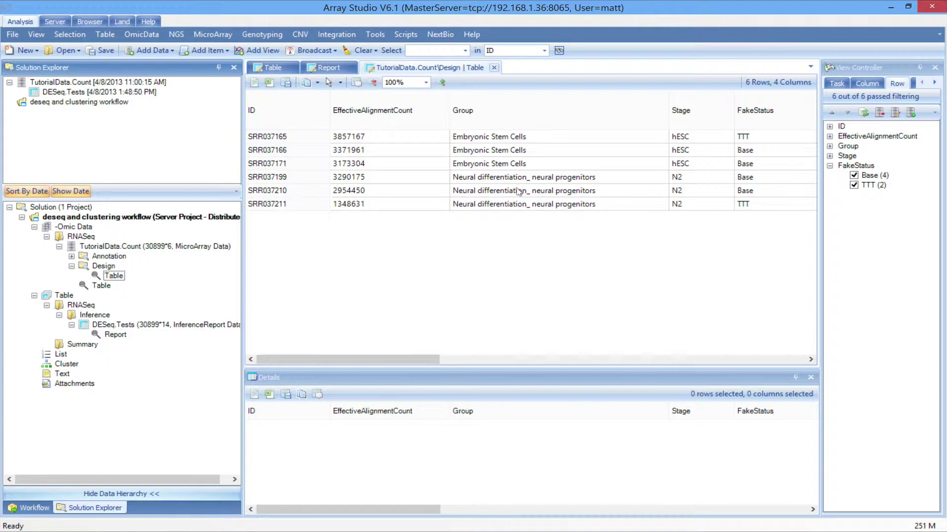
# - Open the DESeq.Tests report with N2-vs-hESC fold change, p-values and FDR for 30,899 genes
pyautogui.doubleClick(109, 334)
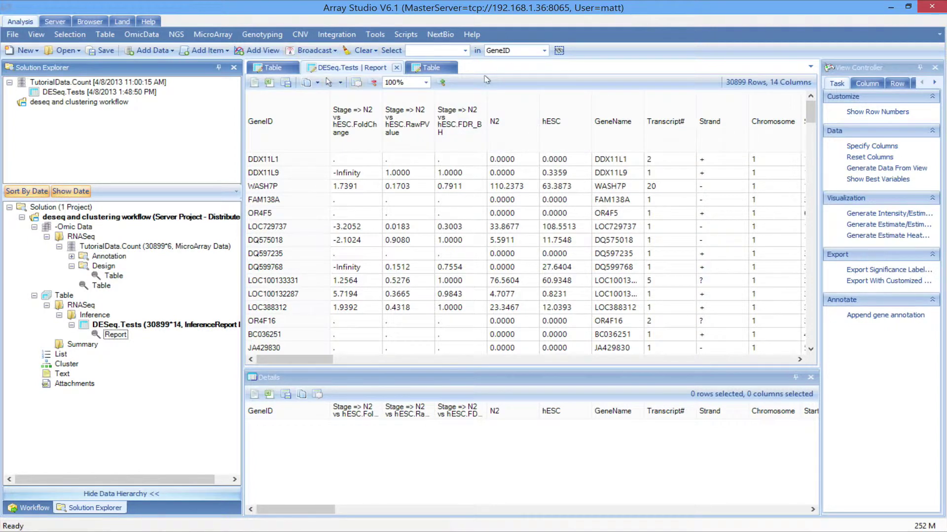
# - Add a Column summarization column taking the Max of the N2 and hESC values
pyautogui.click(100, 34)
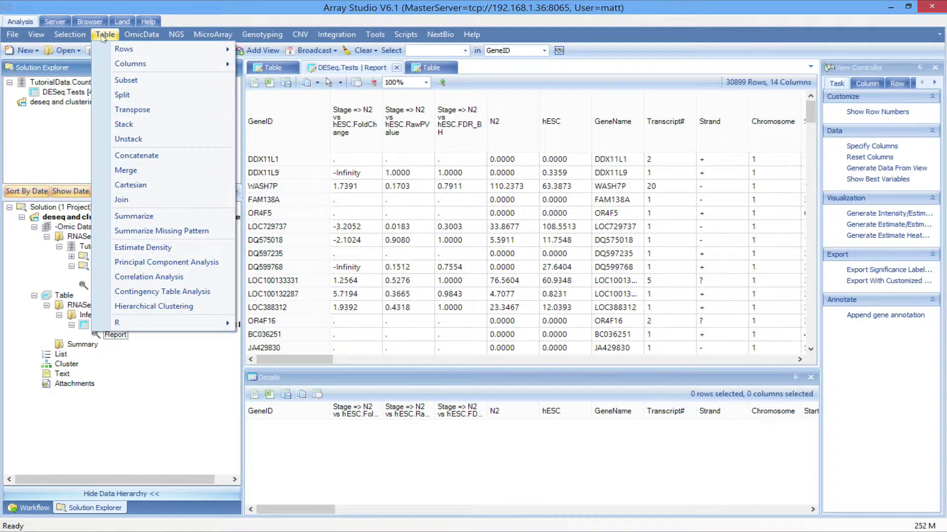
pyautogui.moveTo(132, 63)
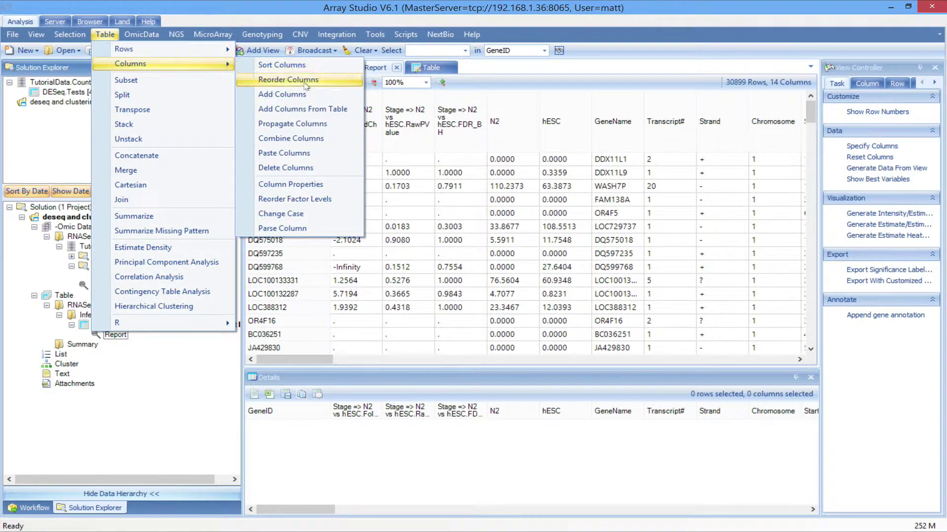
pyautogui.click(288, 99)
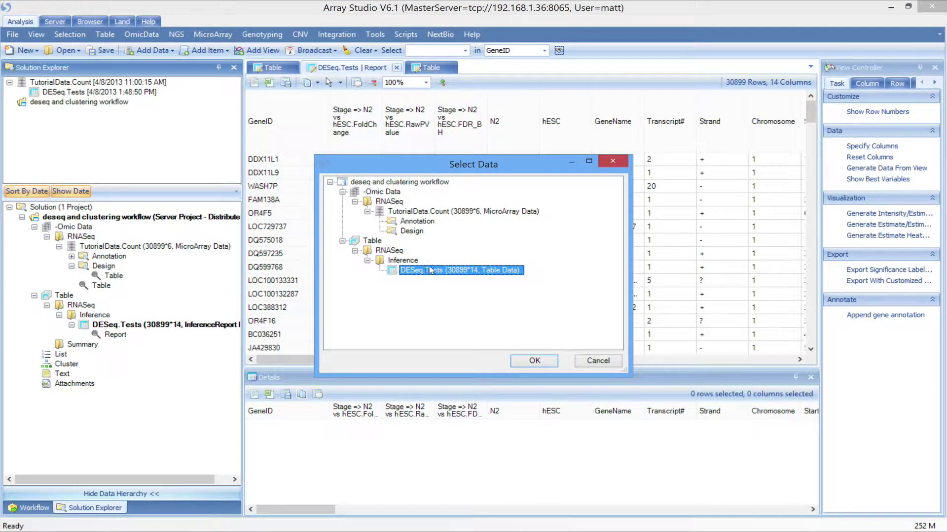
pyautogui.click(524, 359)
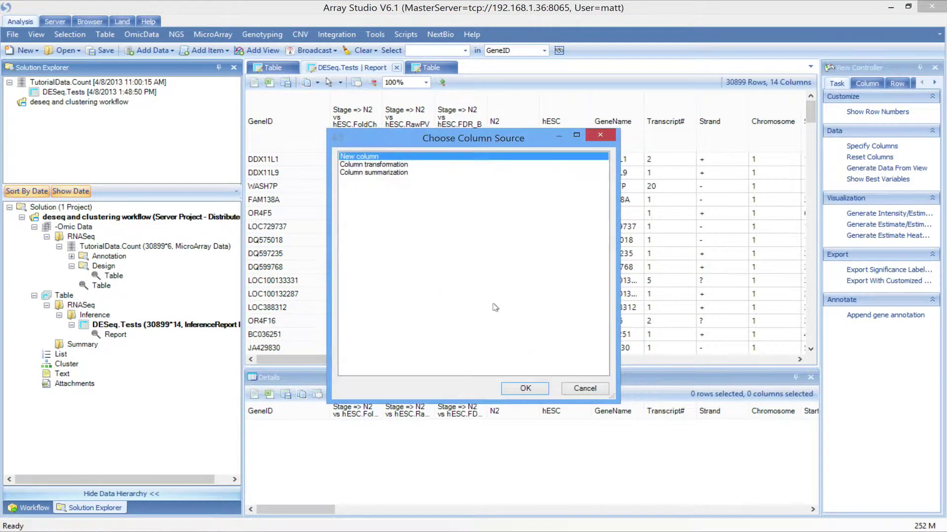
pyautogui.click(374, 172)
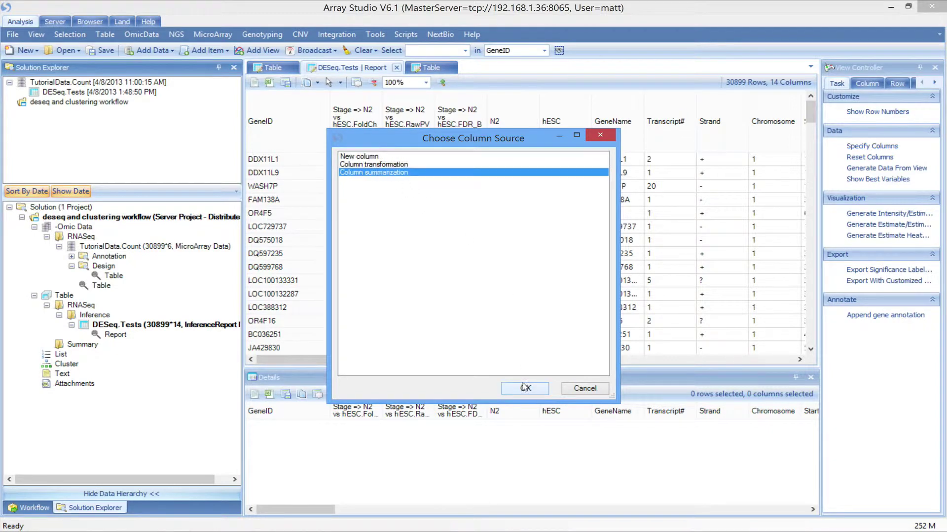
pyautogui.click(525, 388)
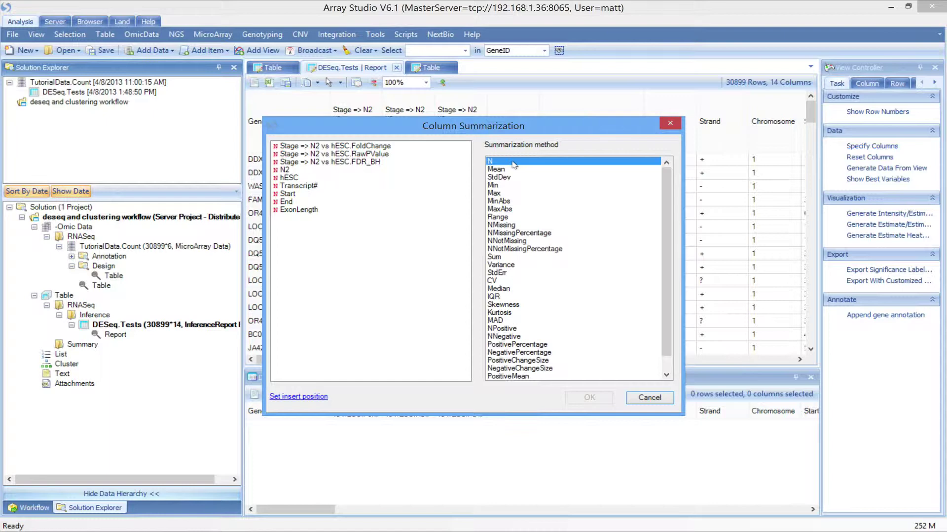
pyautogui.click(494, 193)
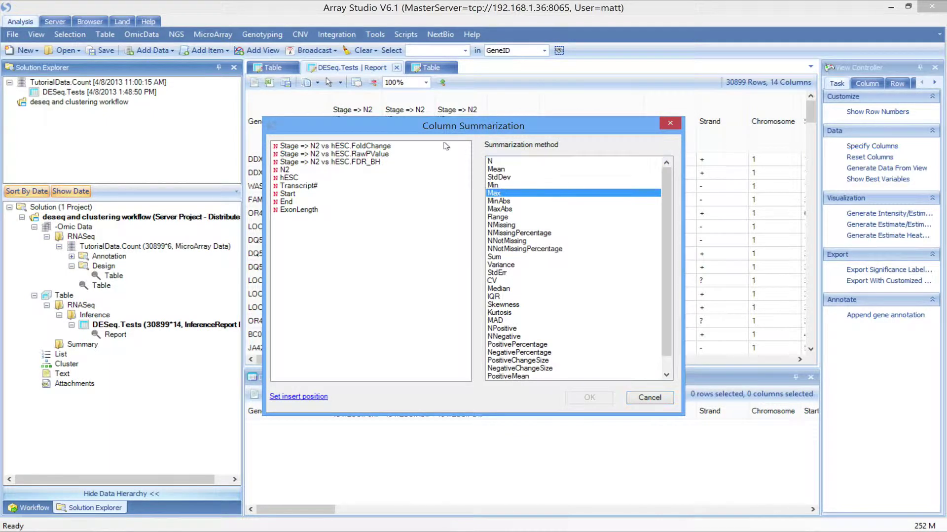
pyautogui.moveTo(422, 128); pyautogui.dragTo(426, 199)
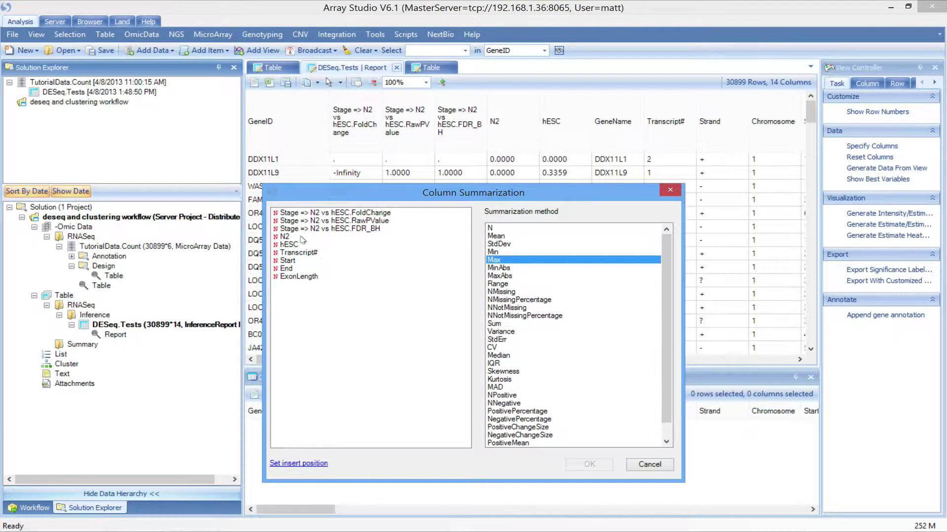
pyautogui.moveTo(301, 238); pyautogui.dragTo(302, 246)
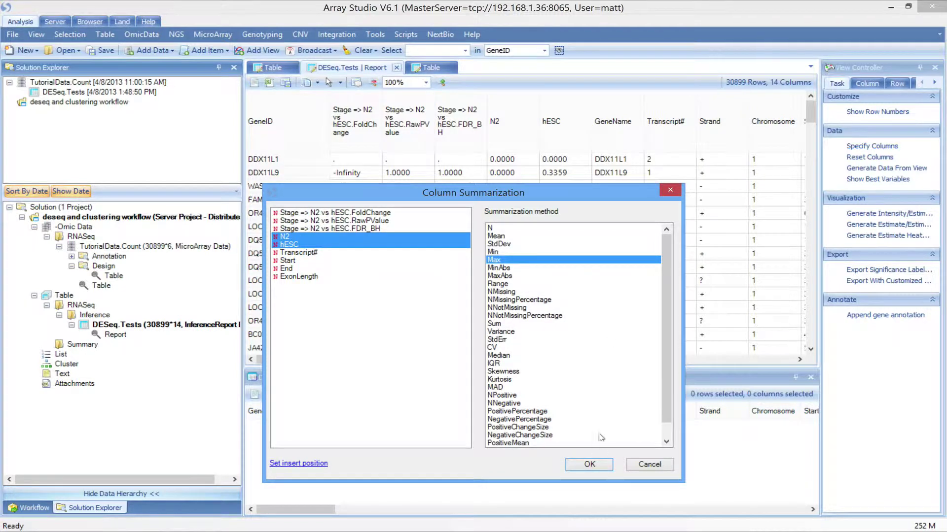
pyautogui.click(596, 465)
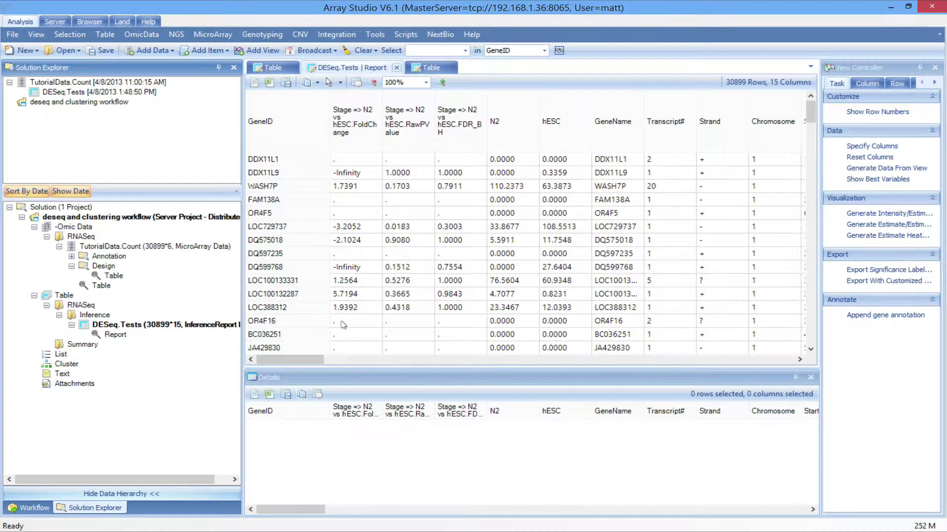
# - Sort the report by the Max column descending and widen the View Controller panel
pyautogui.click(296, 360)
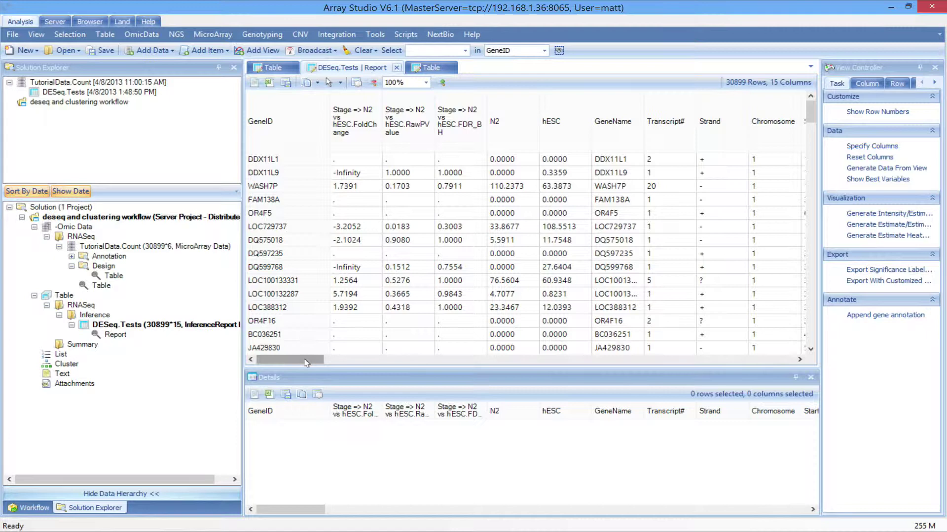
pyautogui.moveTo(306, 362); pyautogui.dragTo(774, 363)
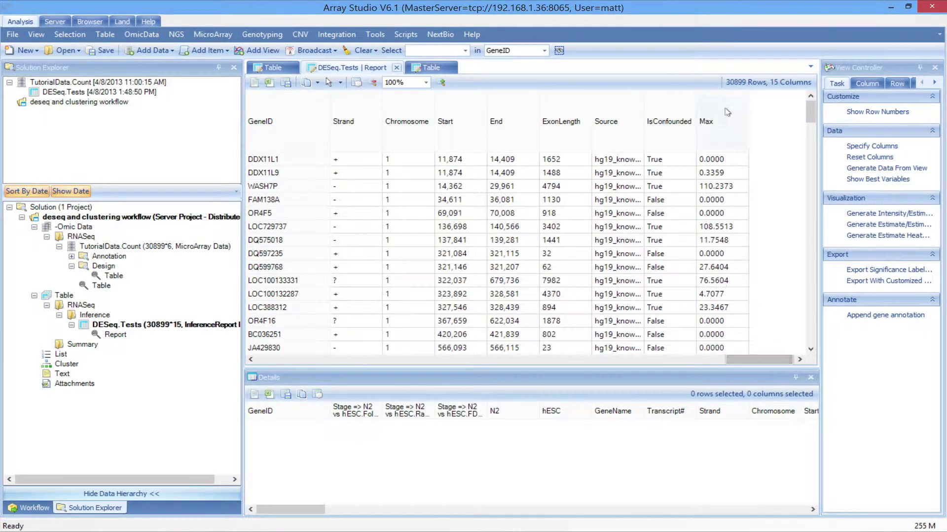
pyautogui.rightClick(725, 120)
pyautogui.click(769, 142)
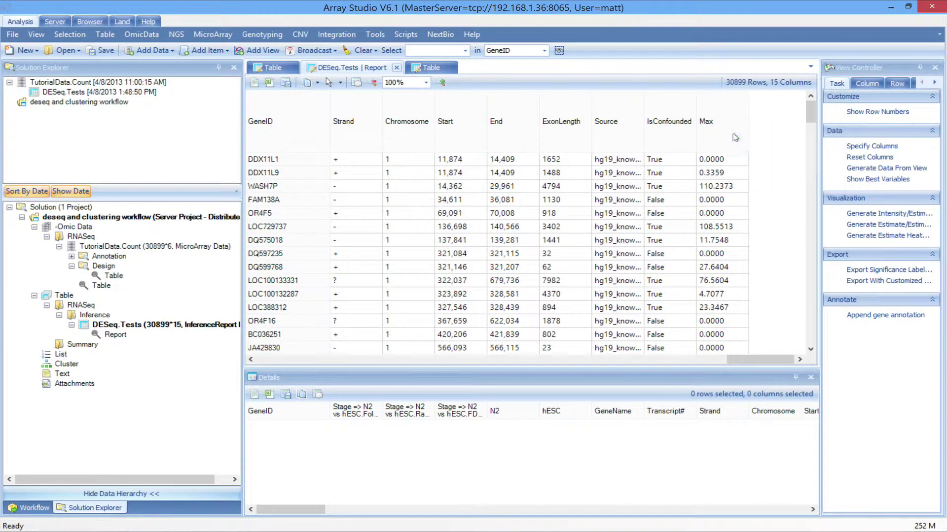
pyautogui.moveTo(811, 122)
pyautogui.mouseDown()
pyautogui.moveTo(802, 206)
pyautogui.moveTo(805, 127)
pyautogui.mouseUp()
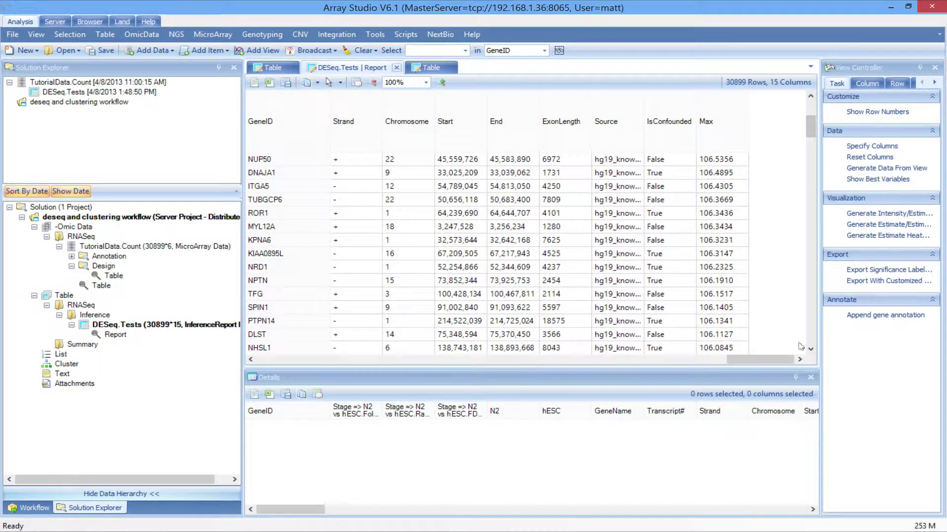
pyautogui.moveTo(732, 358); pyautogui.dragTo(284, 359)
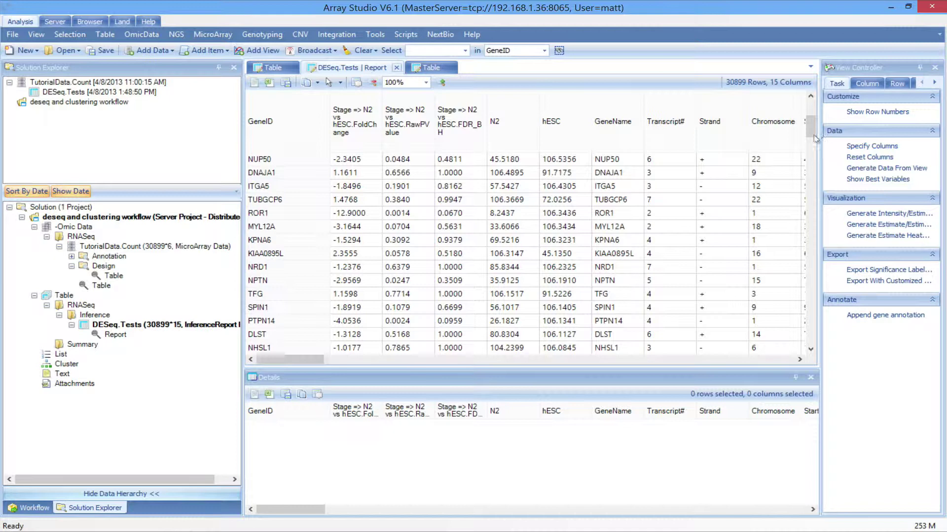
pyautogui.moveTo(735, 143); pyautogui.dragTo(698, 143)
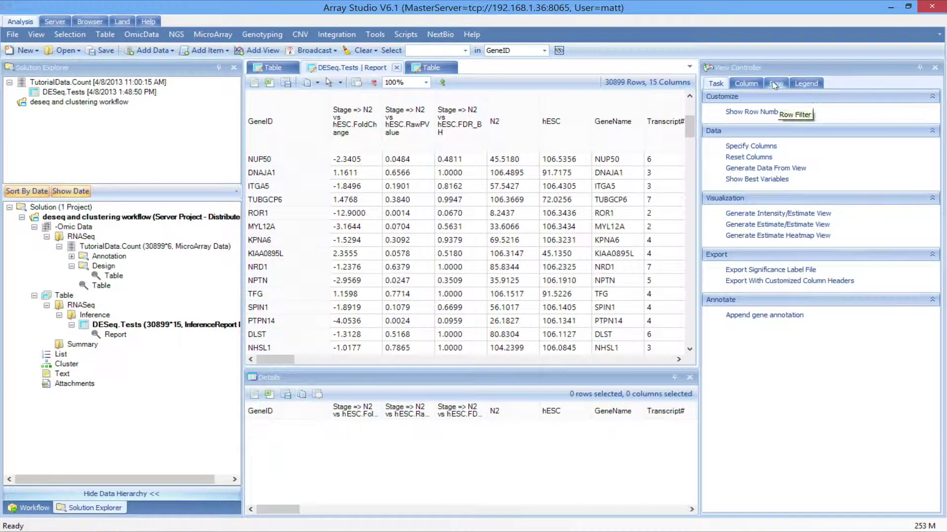
# - Add a row filter keeping only genes with Max >100
pyautogui.click(775, 83)
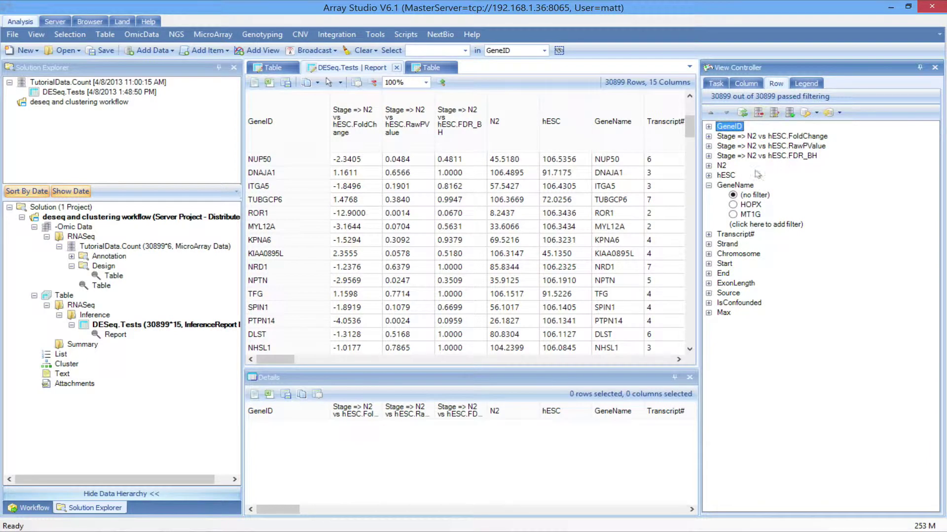
pyautogui.click(708, 312)
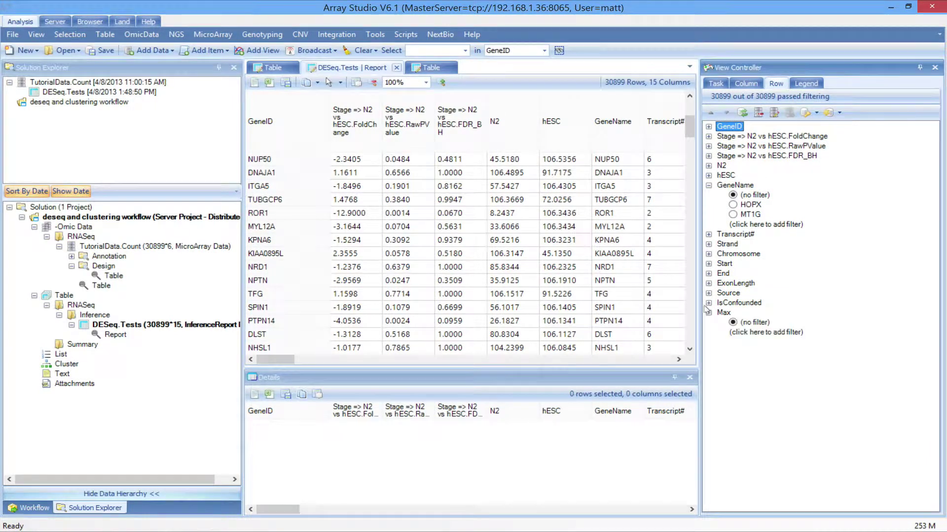
pyautogui.click(750, 330)
pyautogui.write('>100')
pyautogui.press('Return')
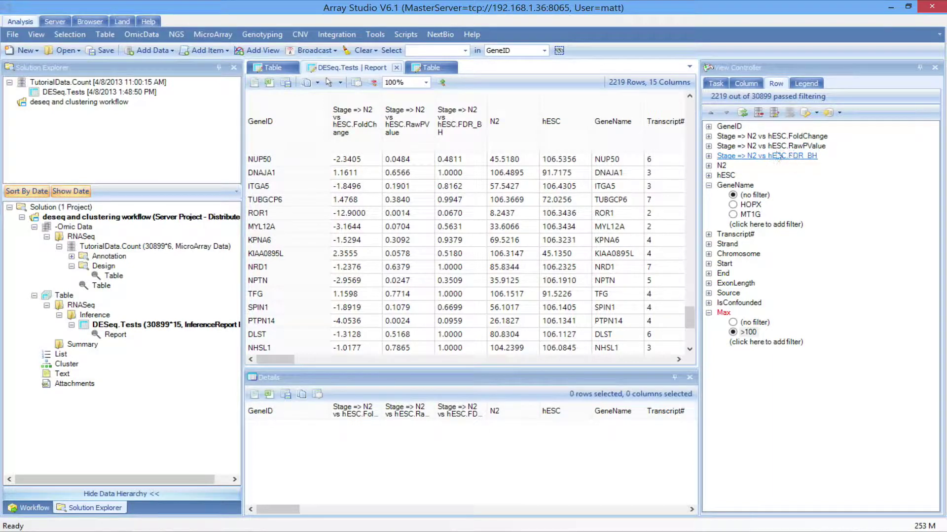
# - Add a raw p-value <0.05 filter, leaving 477 genes
pyautogui.click(708, 146)
pyautogui.click(746, 167)
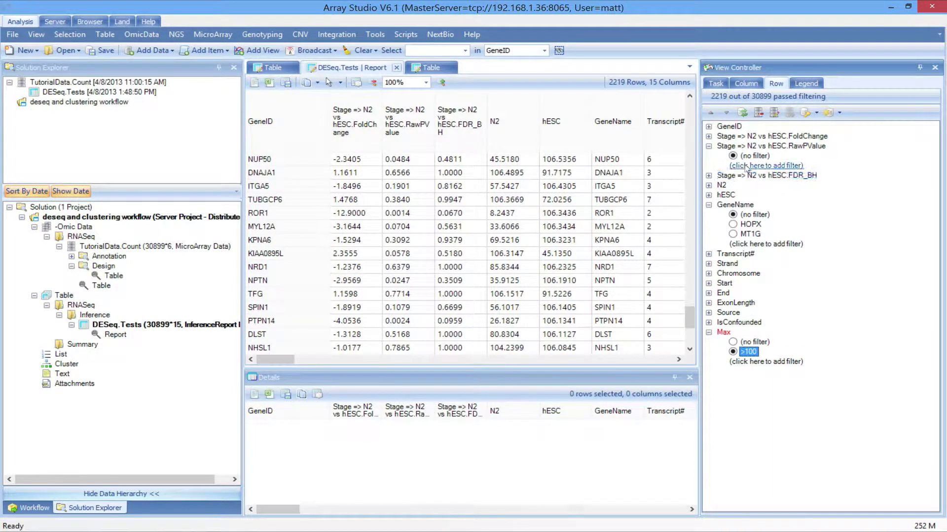
pyautogui.write('<0.05')
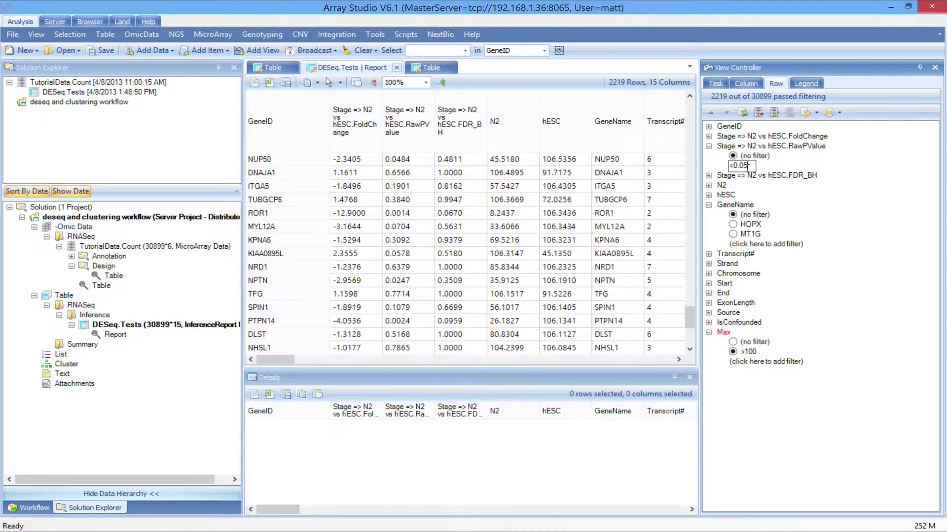
pyautogui.press('Return')
pyautogui.moveTo(689, 333); pyautogui.dragTo(681, 106)
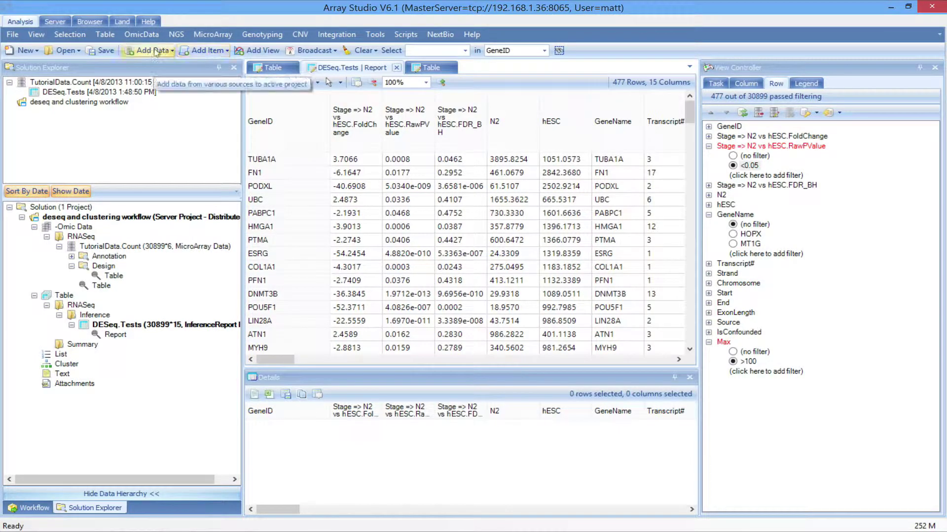
# - Create a list from the visible rows named 'Max 100 P-value <0.05 N2 vs hESC'
pyautogui.click(201, 50)
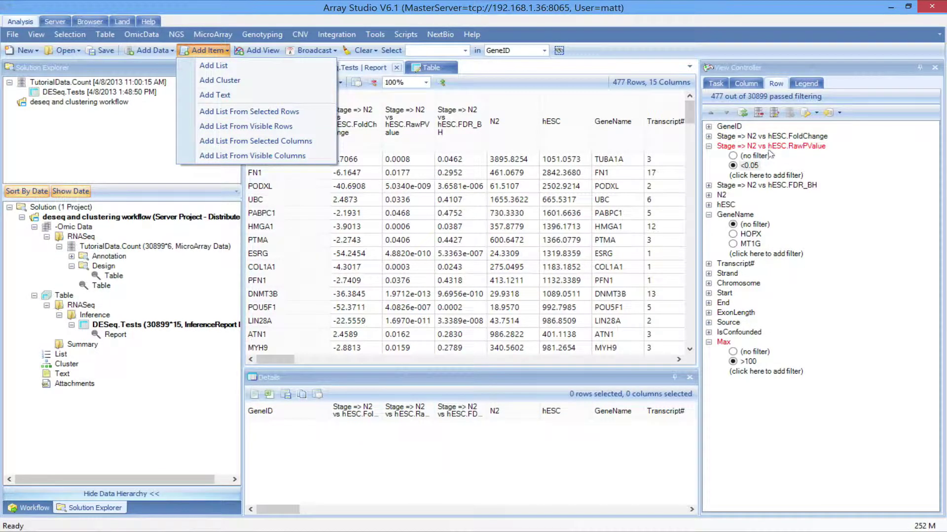
pyautogui.click(261, 126)
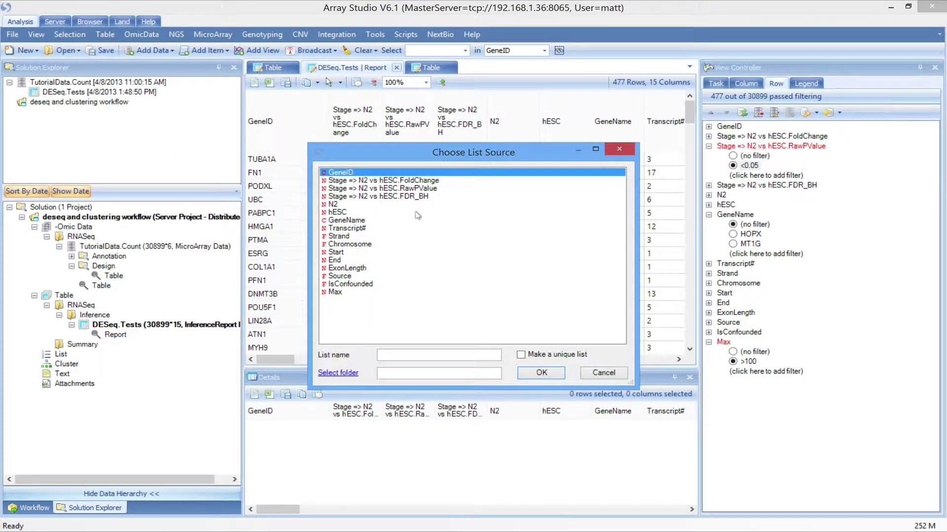
pyautogui.click(421, 354)
pyautogui.write('Max 100 P-value <0.05 N2 vs hESC')
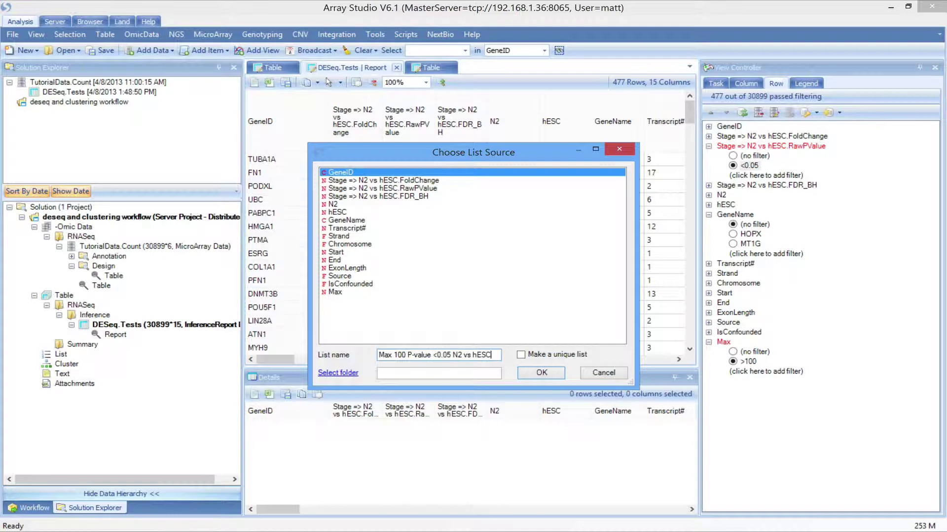
pyautogui.click(524, 370)
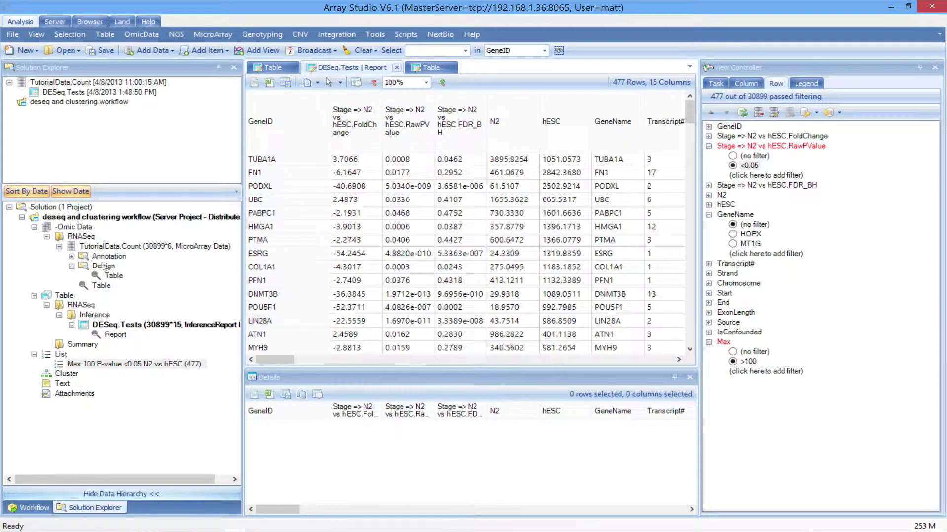
# - Open the TutorialData.Count count table and the MicroArray menu
pyautogui.doubleClick(102, 286)
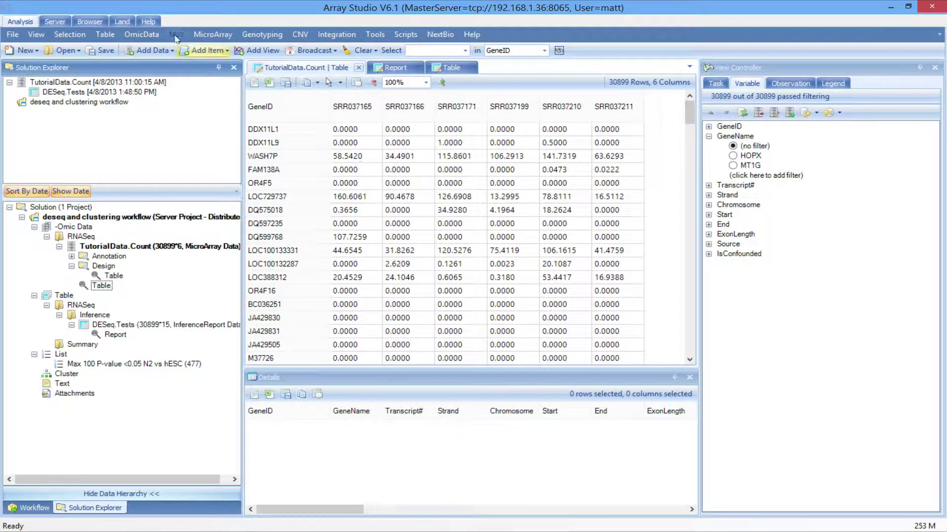
pyautogui.click(215, 35)
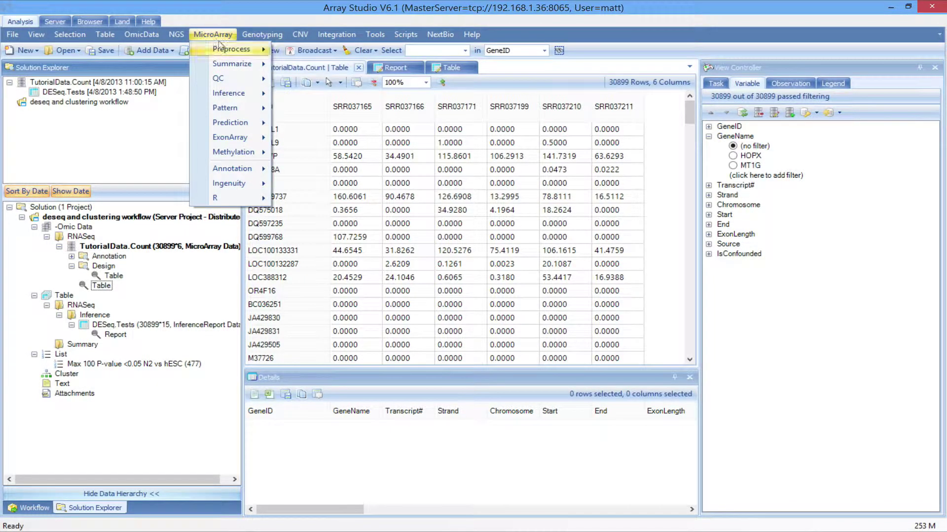
# - Log2-transform the counts after adding constant 1, output named TutorialData.Count.Log2
pyautogui.moveTo(231, 49)
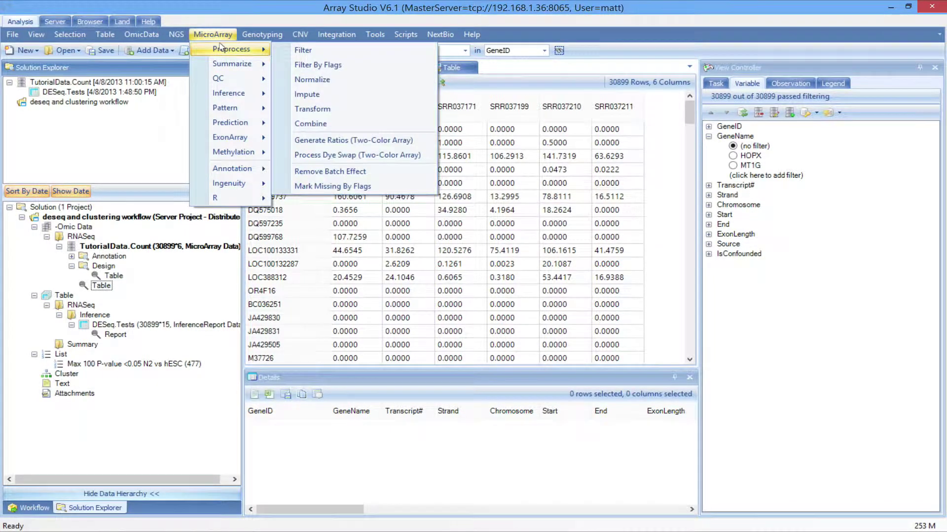
pyautogui.click(333, 114)
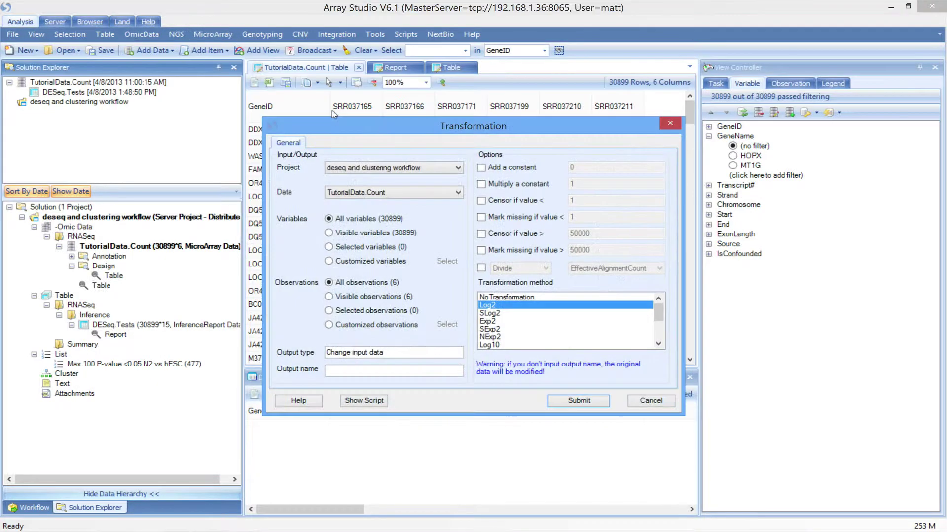
pyautogui.click(511, 168)
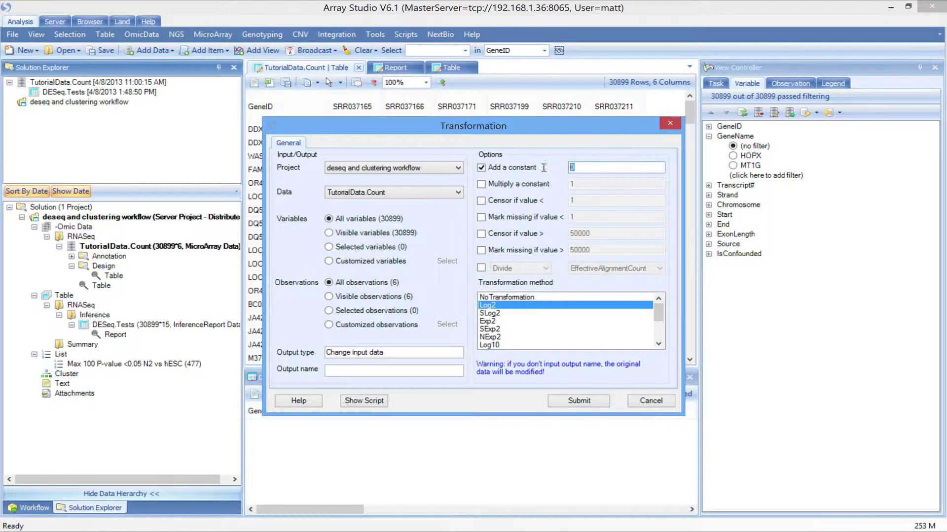
pyautogui.write('1')
pyautogui.click(367, 370)
pyautogui.write('Log')
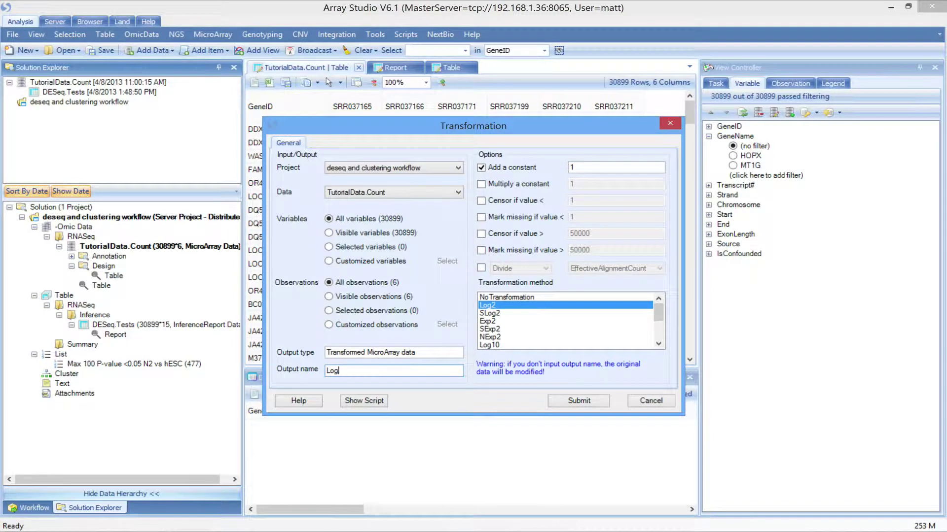
pyautogui.press('BackSpace')
pyautogui.press('BackSpace')
pyautogui.press('BackSpace')
pyautogui.write('TutorialData.Count.')
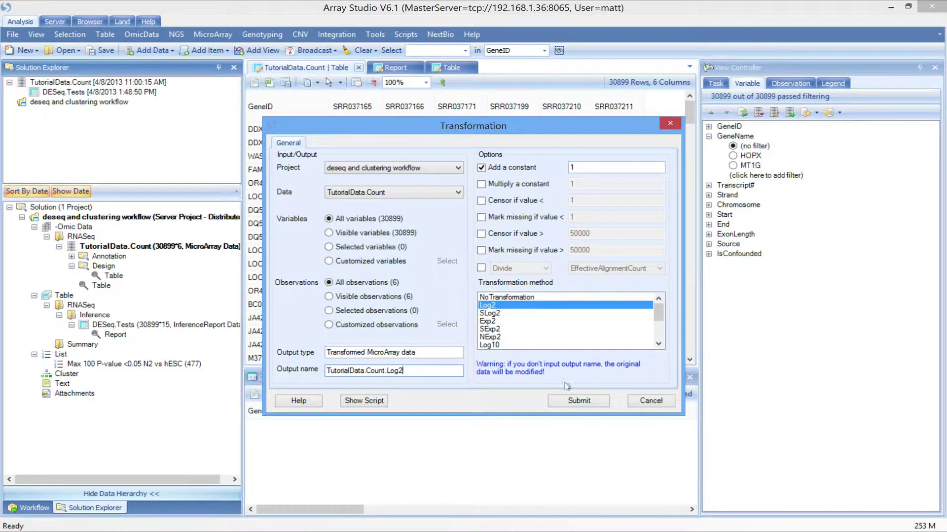
pyautogui.click(568, 400)
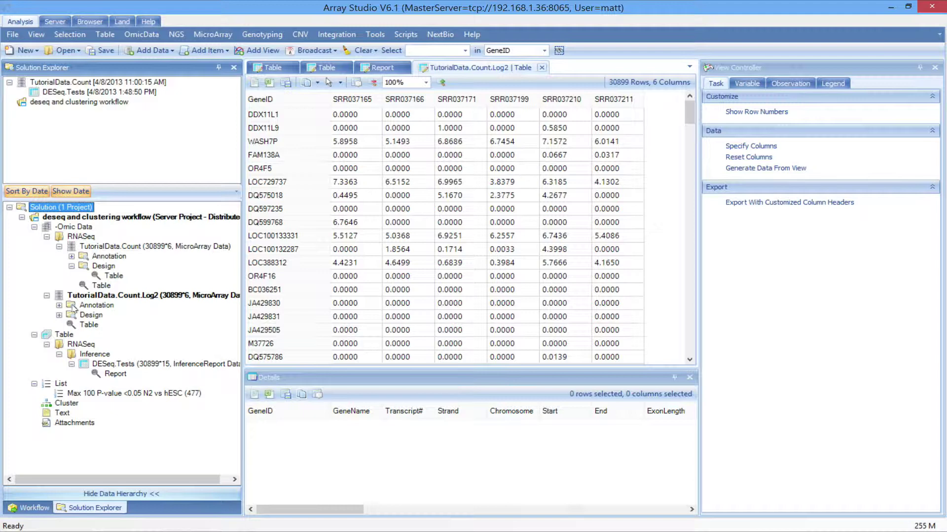
# - Start Hierarchical Clustering with TutorialData.Count.Log2 as the input data
pyautogui.click(88, 324)
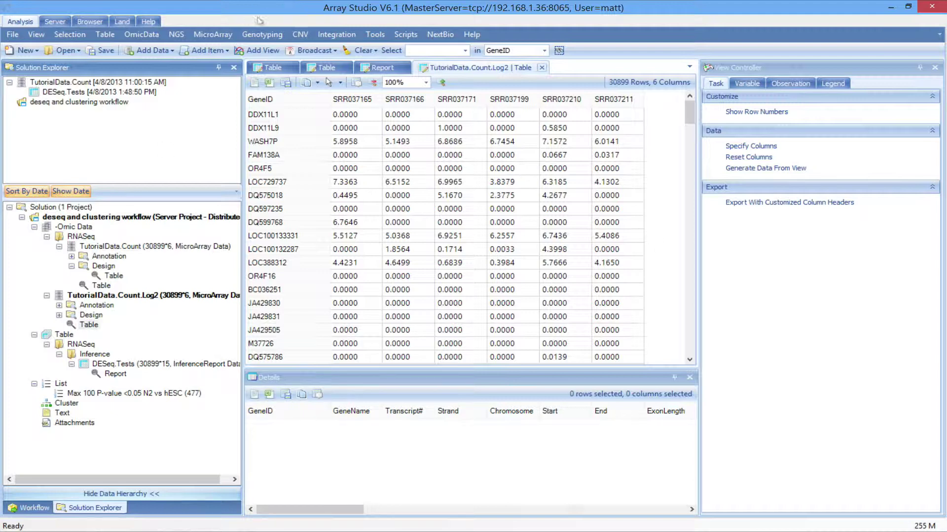
pyautogui.click(215, 35)
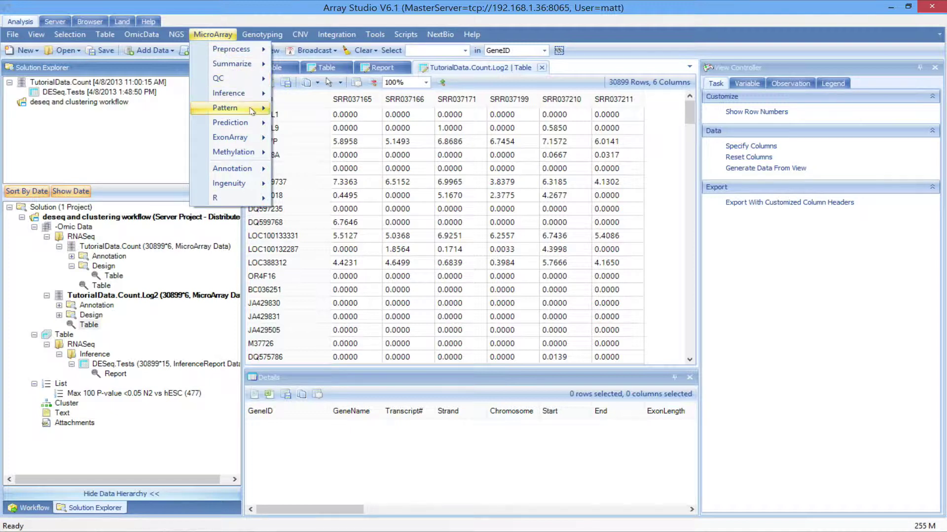
pyautogui.moveTo(252, 109)
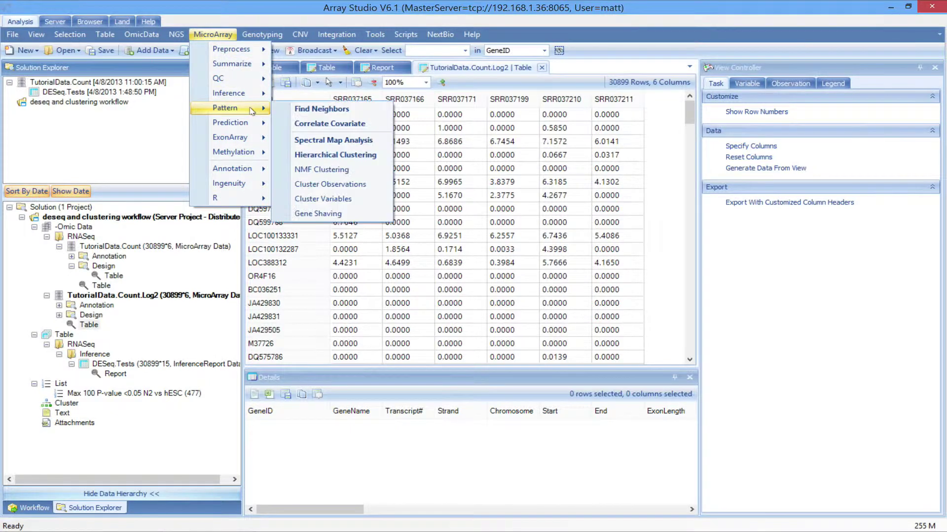
pyautogui.click(343, 154)
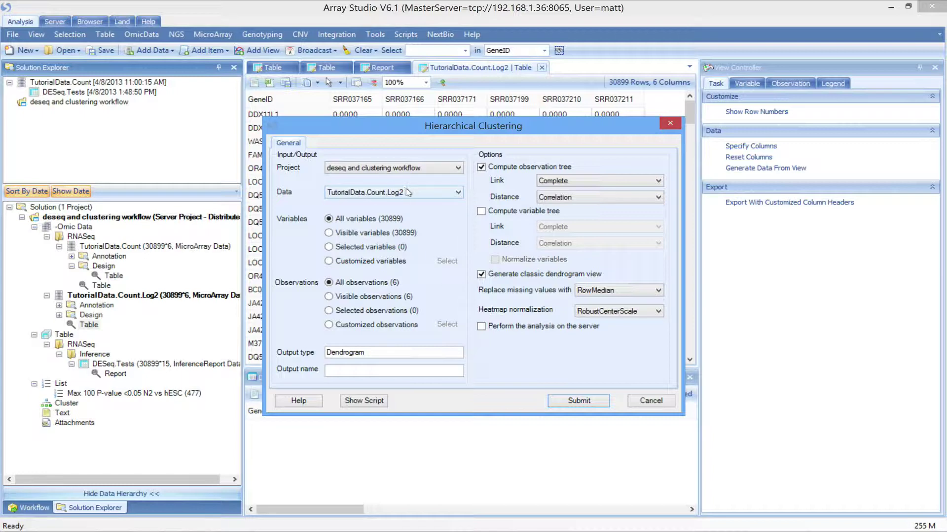
pyautogui.click(368, 195)
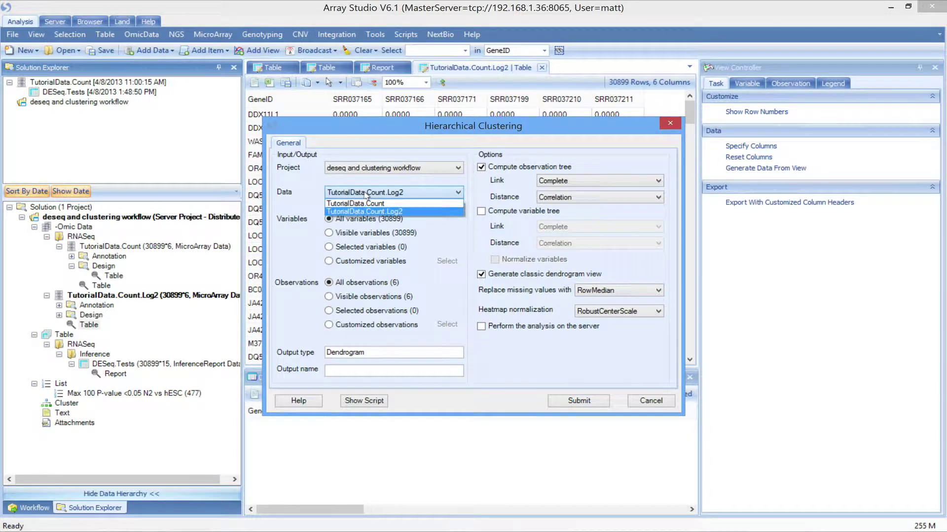
pyautogui.click(292, 215)
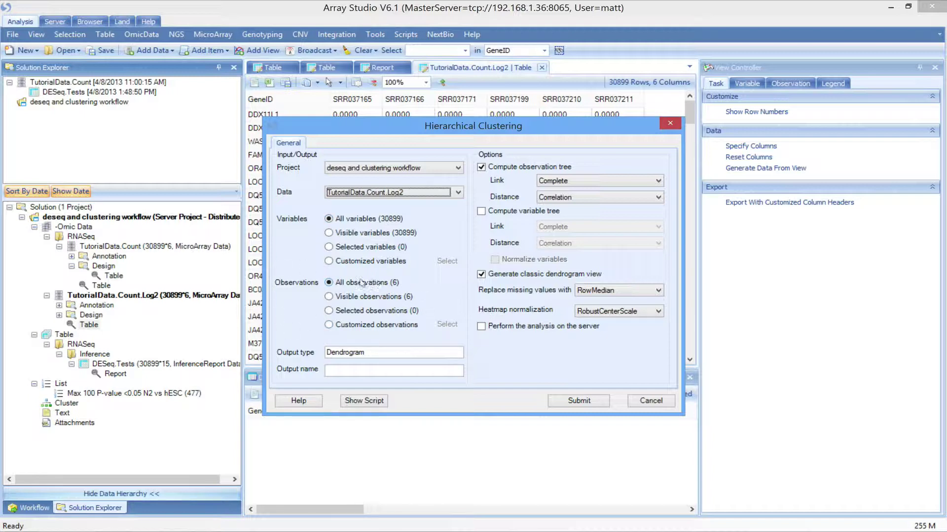
# - Restrict clustering to the 477-gene Max 100 P-value <0.05 list as customized variables
pyautogui.click(351, 261)
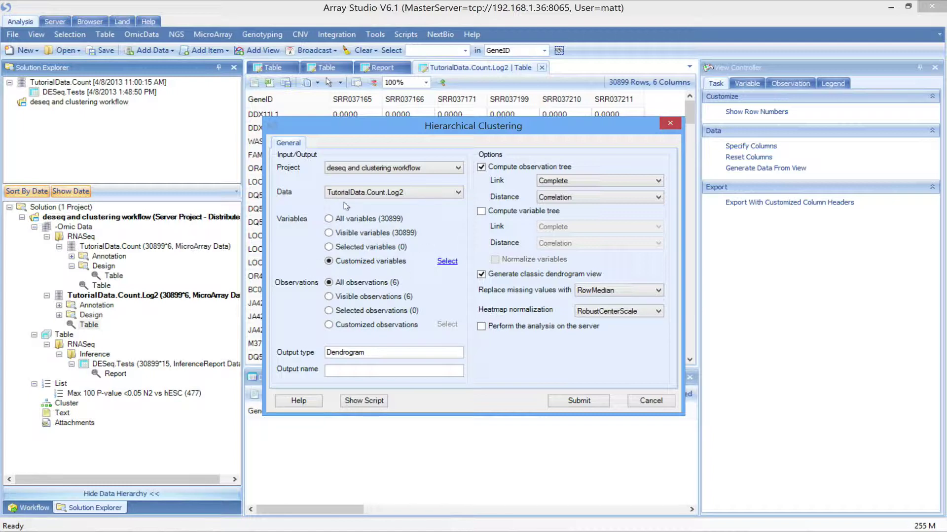
pyautogui.click(447, 261)
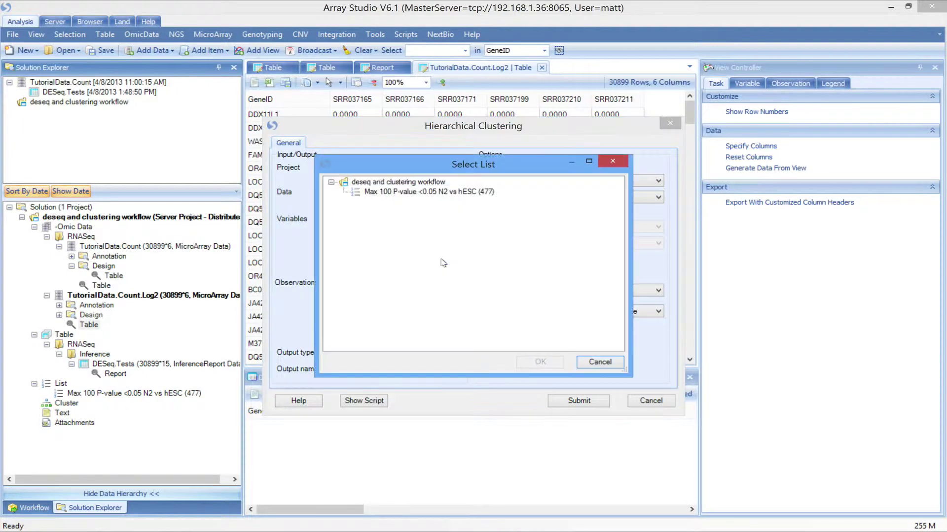
pyautogui.click(411, 191)
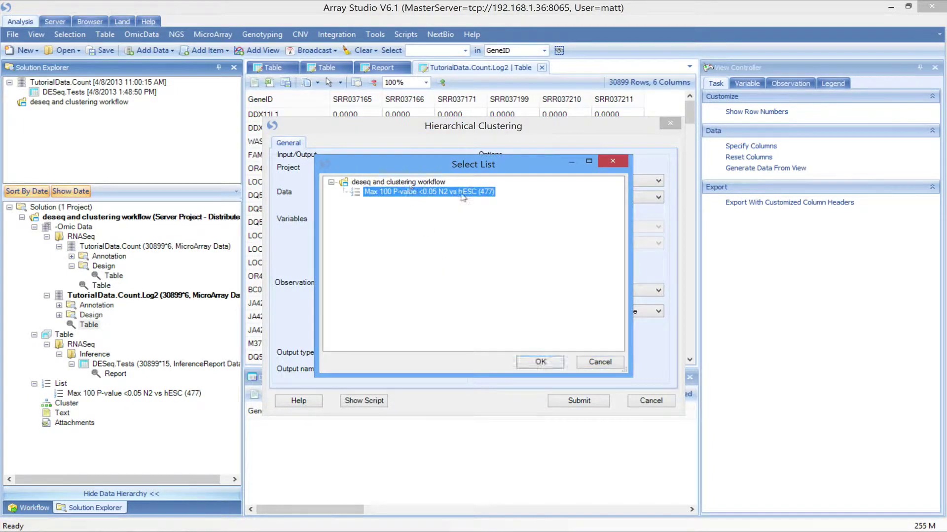
pyautogui.click(539, 362)
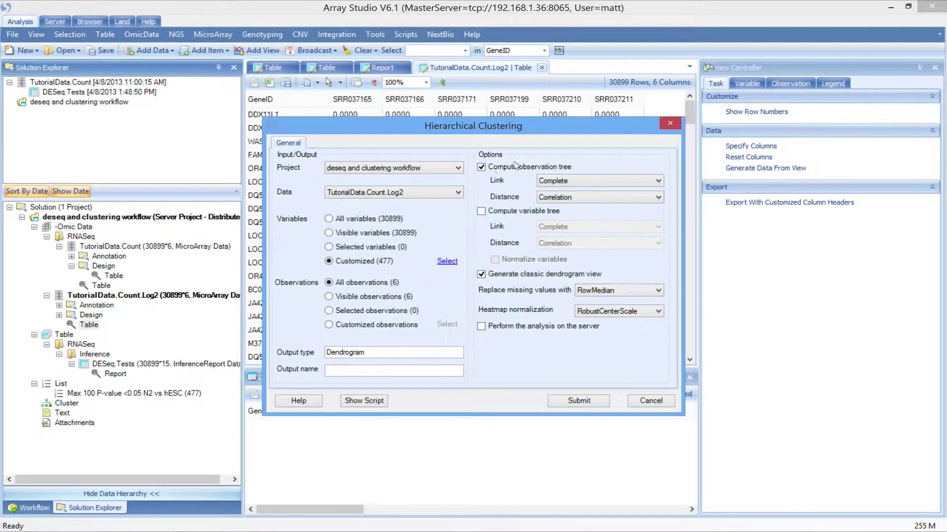
# - Enable the gene tree, keeping Complete linkage and Correlation distance for samples
pyautogui.click(492, 212)
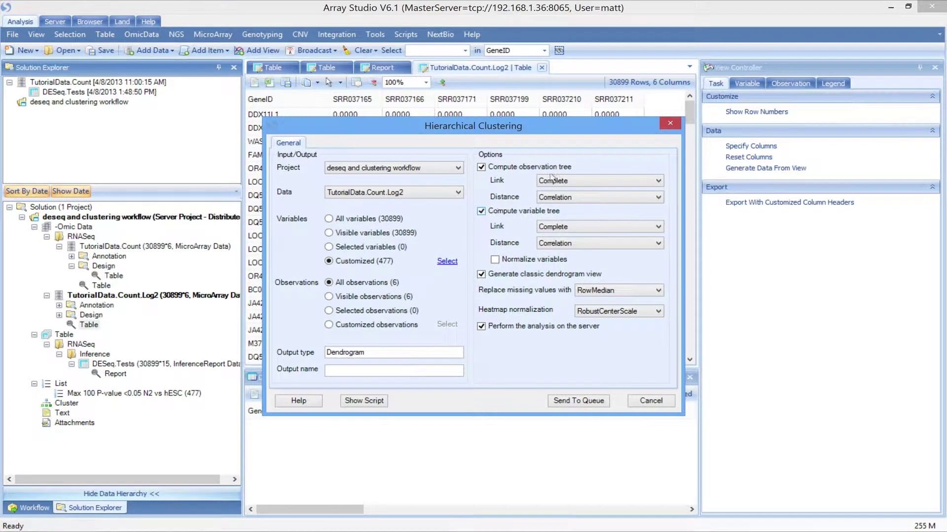
pyautogui.click(557, 181)
pyautogui.click(554, 191)
pyautogui.click(553, 196)
pyautogui.click(553, 197)
# - Submit the clustering job to the server and refresh the job queue until it completes
pyautogui.click(580, 402)
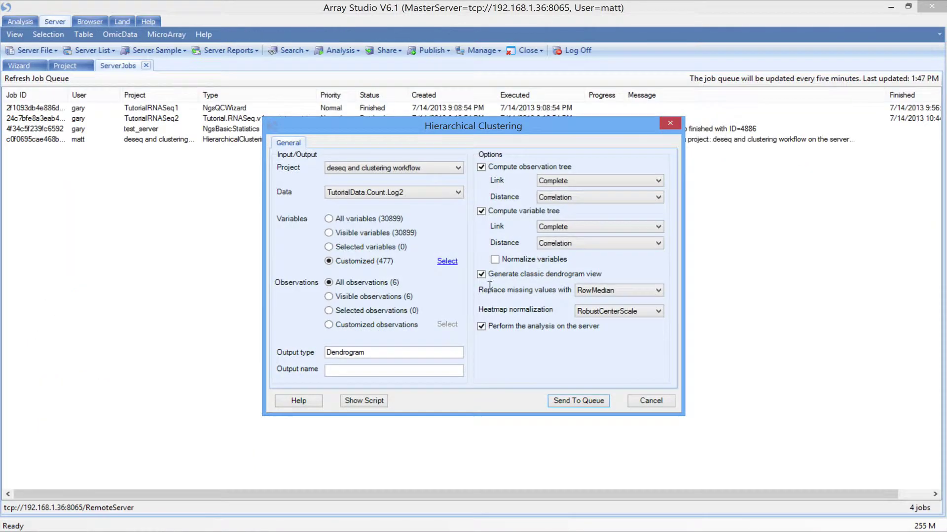
pyautogui.rightClick(475, 180)
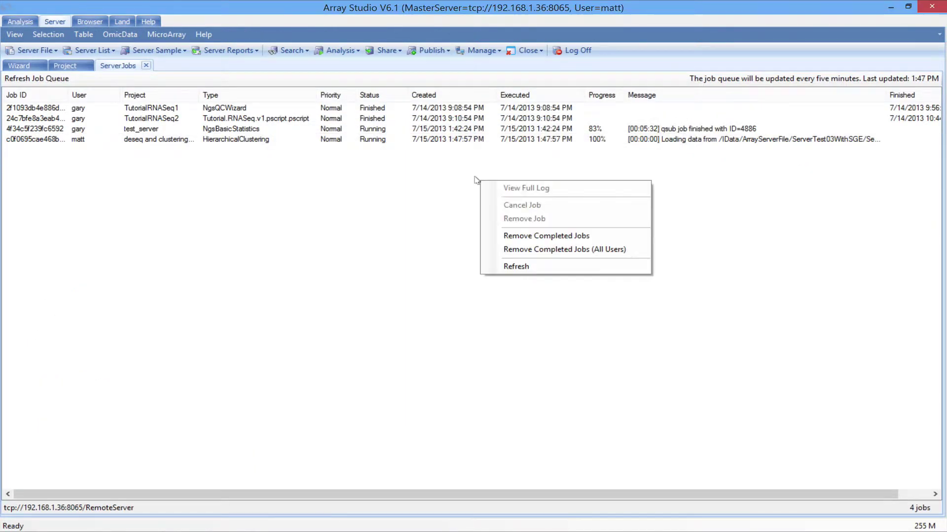
pyautogui.click(508, 267)
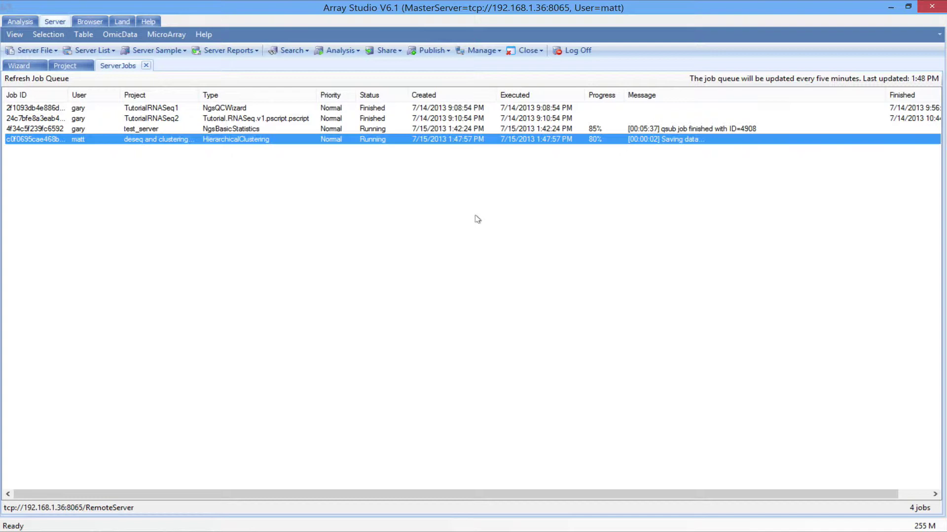
pyautogui.rightClick(477, 190)
pyautogui.click(519, 280)
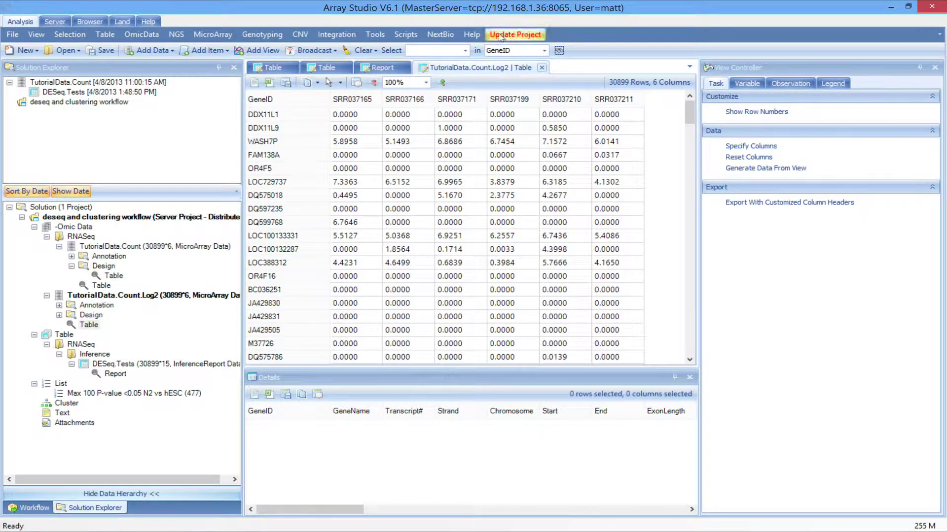
# - Update the project and open the ClassicDendrogram heatmap under TutorialData.Count.Log2
pyautogui.click(502, 36)
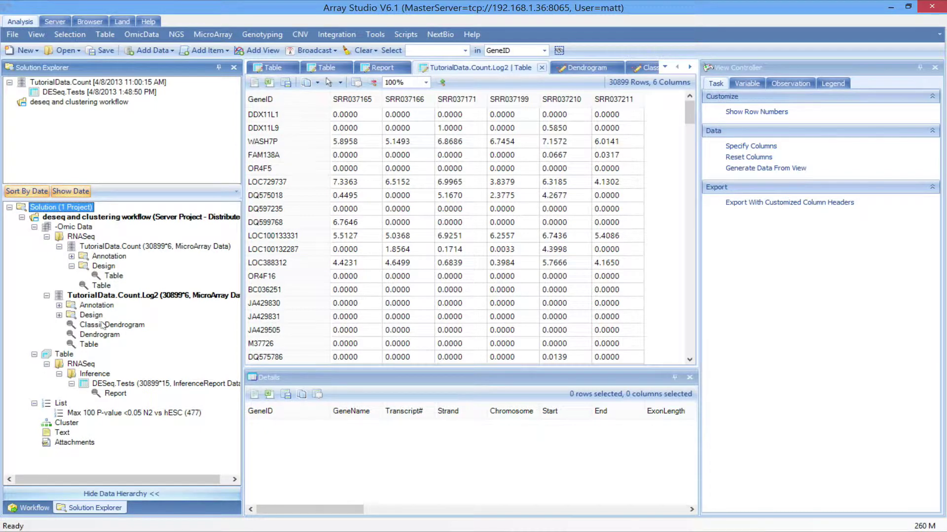
pyautogui.doubleClick(102, 326)
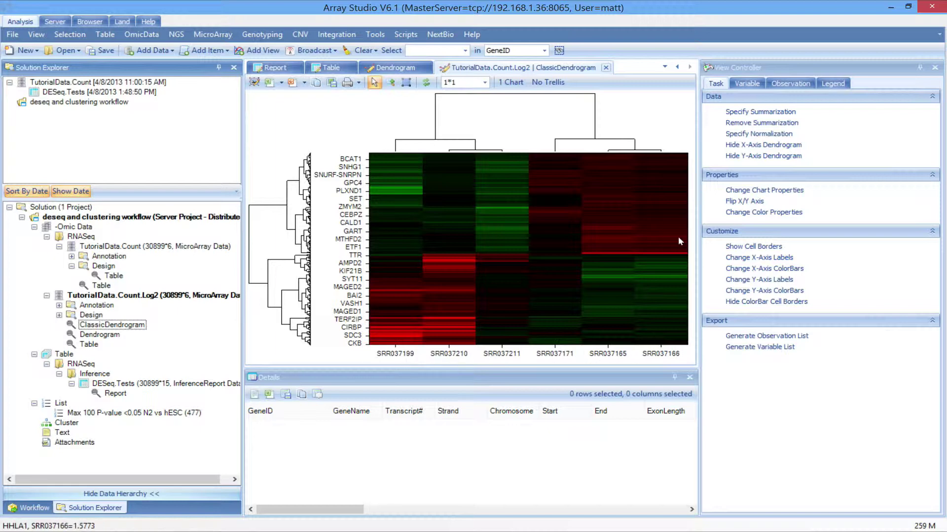
# - Use the Stage column as the heatmap's x-axis labels, showing N2 and hESC
pyautogui.click(745, 259)
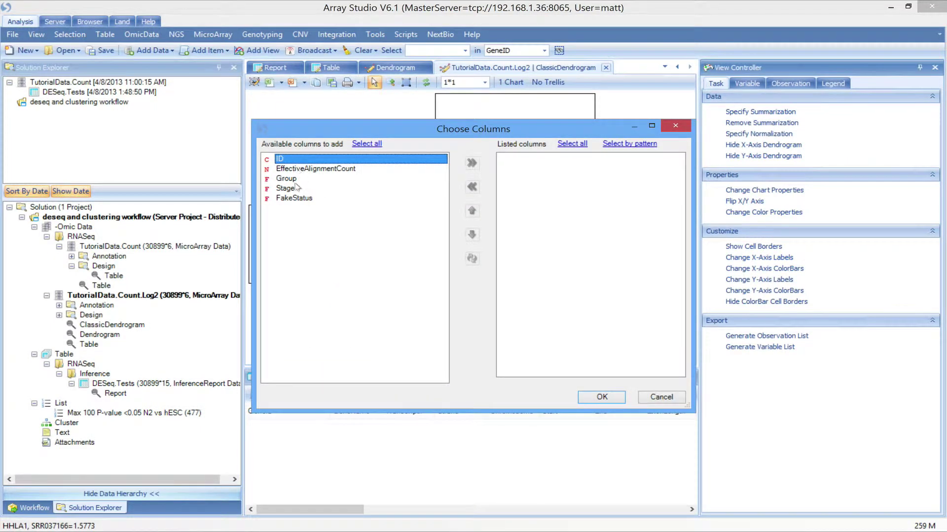
pyautogui.click(294, 189)
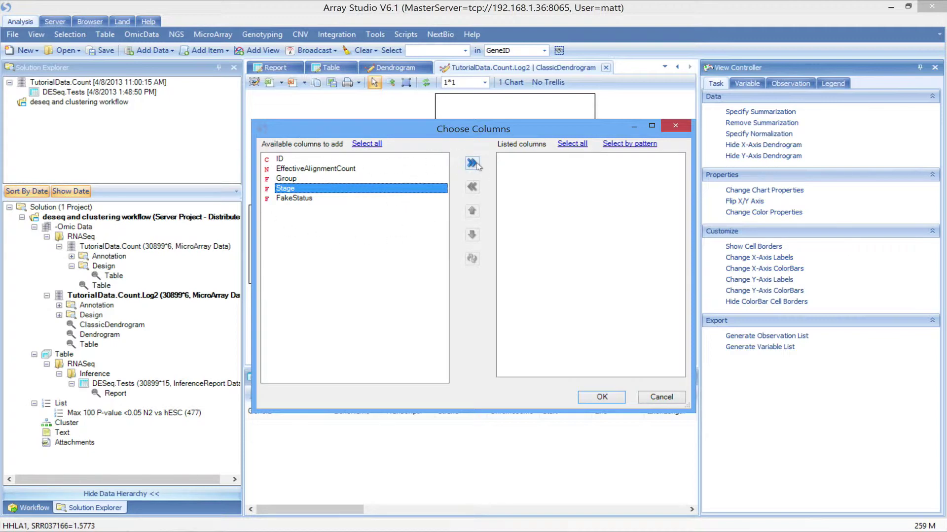
pyautogui.click(472, 163)
pyautogui.click(606, 397)
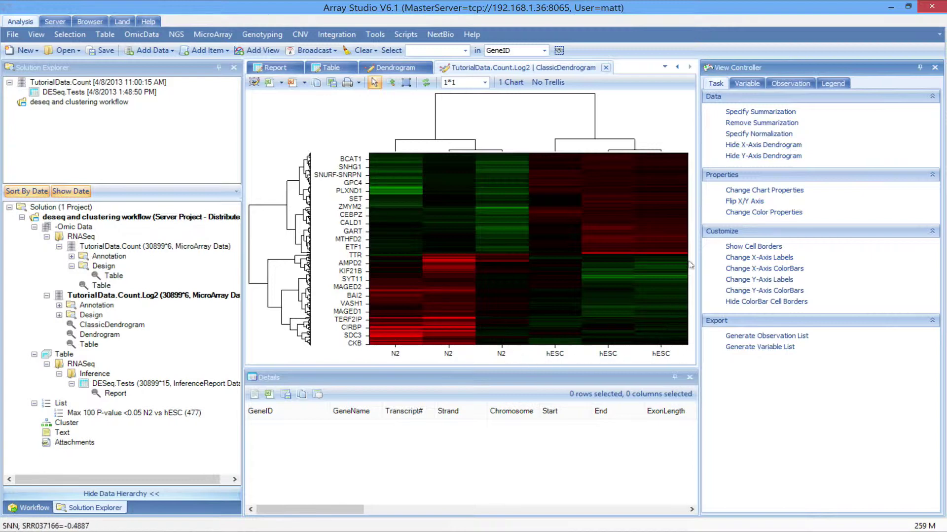
# - Set the heatmap's middle value colour to white and switch the chart to zoom mode
pyautogui.click(737, 214)
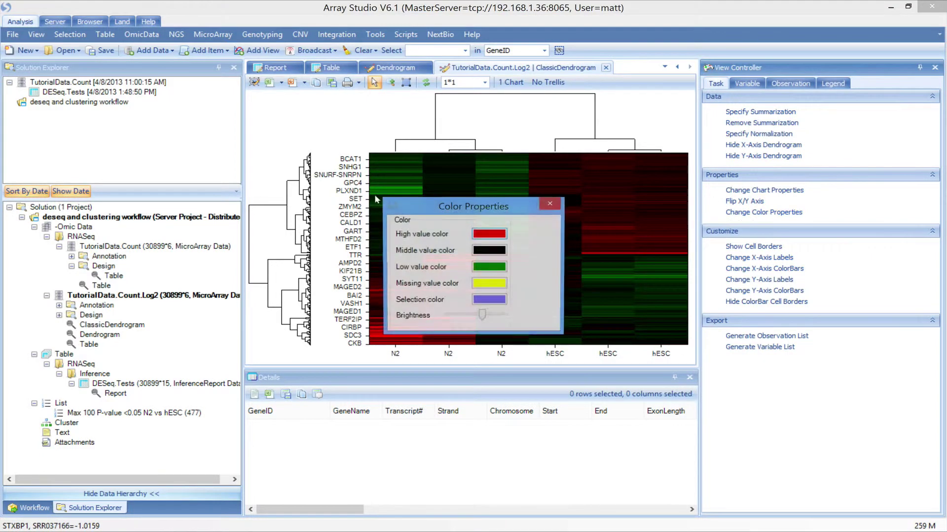
pyautogui.click(490, 250)
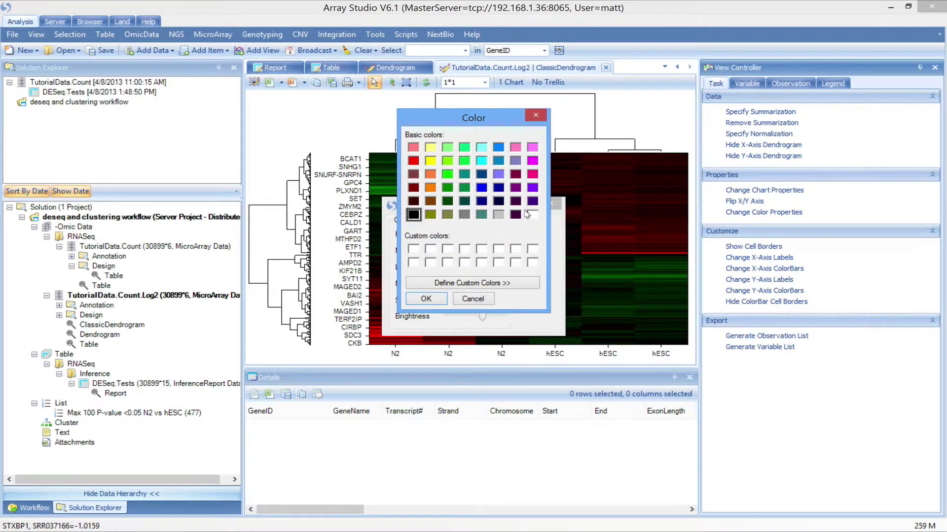
pyautogui.click(532, 214)
pyautogui.click(426, 299)
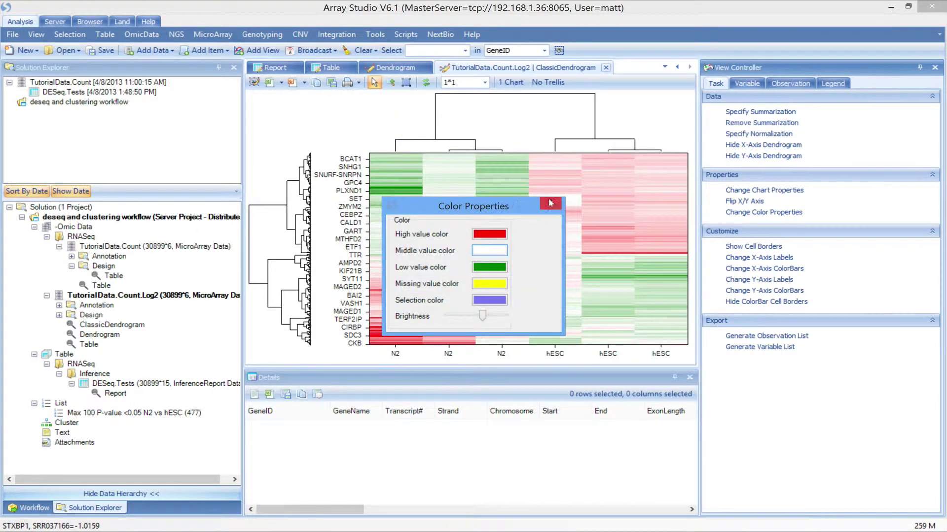
pyautogui.click(550, 203)
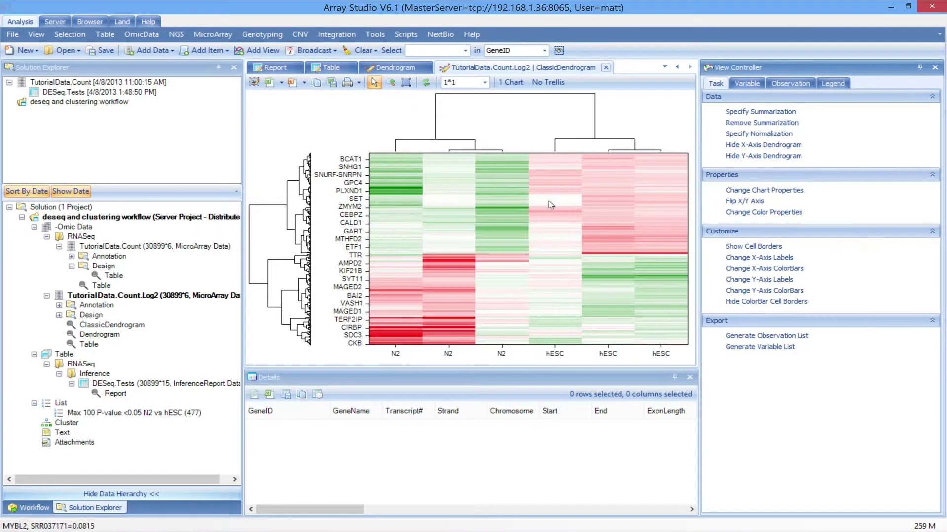
pyautogui.click(391, 83)
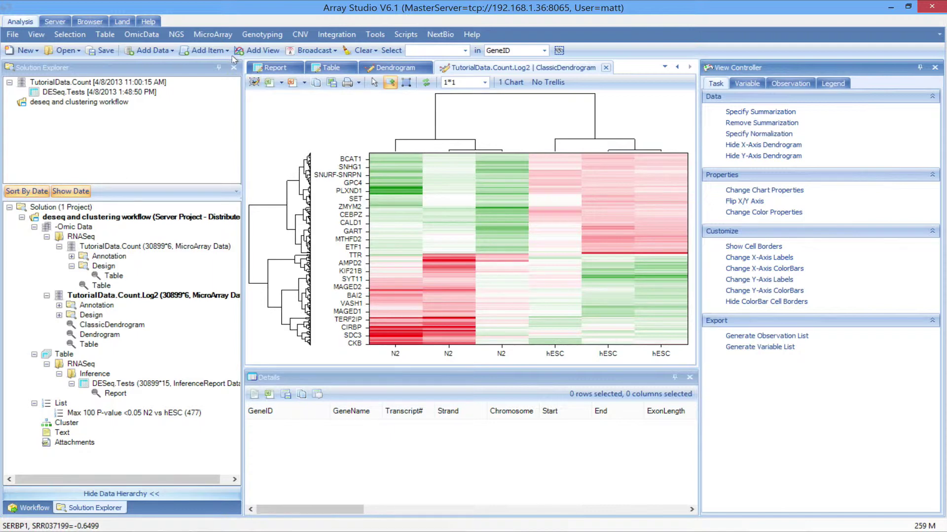
pyautogui.click(211, 33)
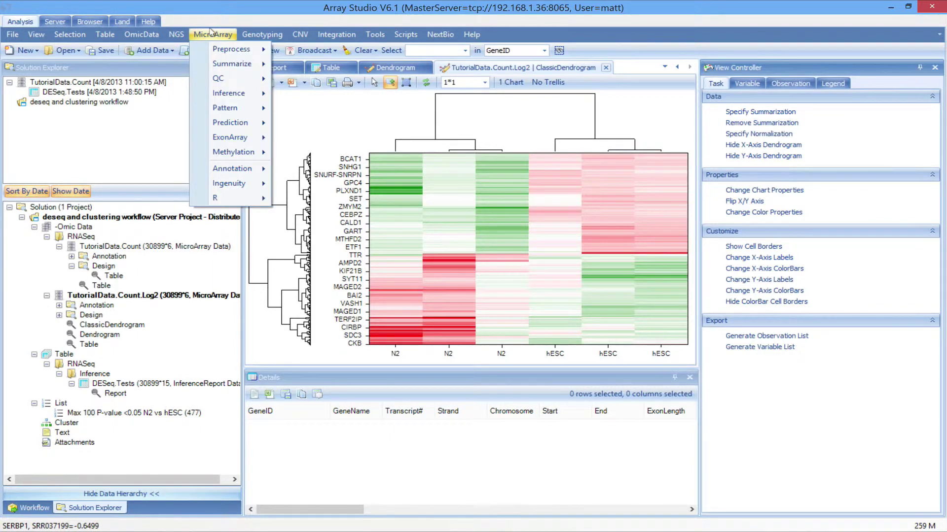
# - Set up KMeans Cluster Variables on the 477-gene Max 100 P-value <0.05 N2 vs hESC list
pyautogui.moveTo(234, 111)
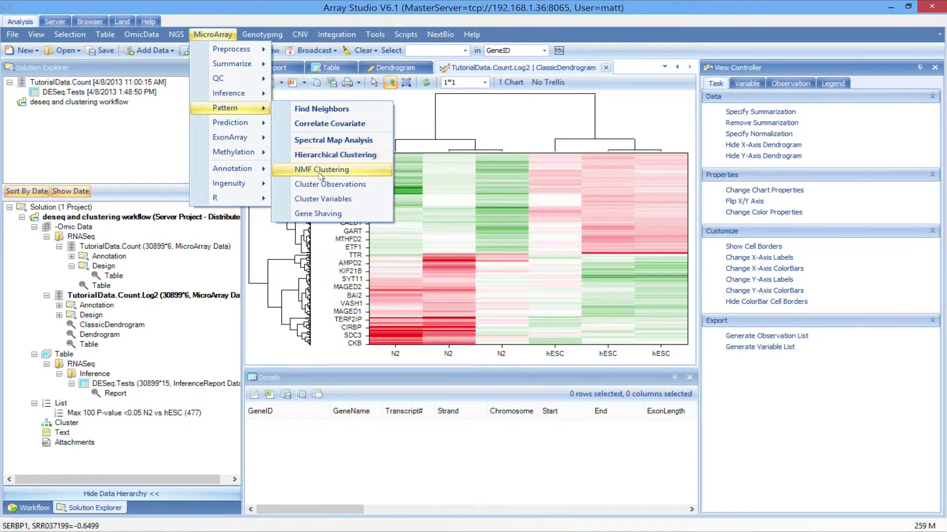
pyautogui.click(331, 200)
pyautogui.click(573, 169)
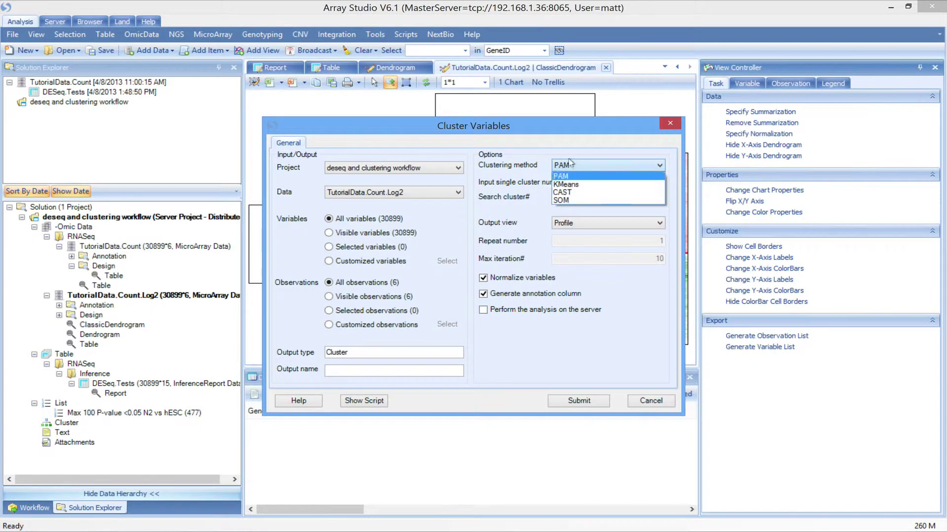
pyautogui.click(566, 176)
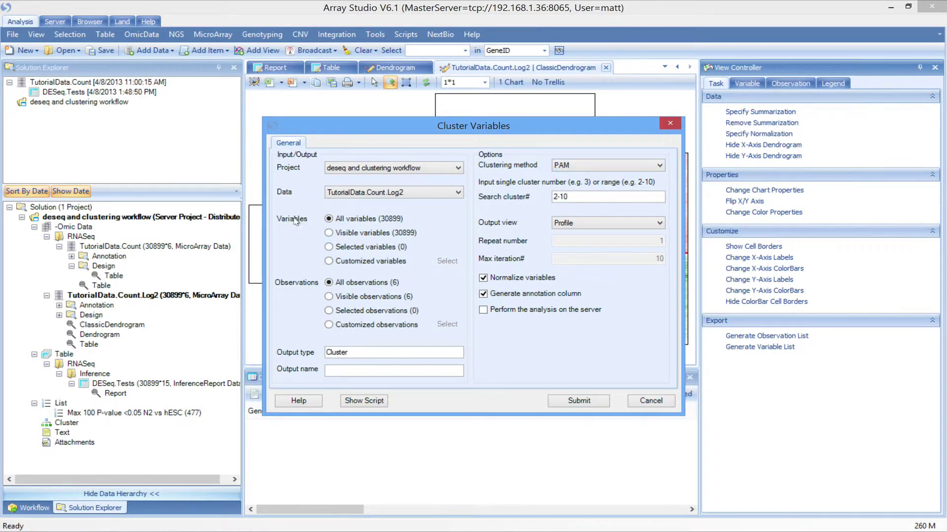
pyautogui.click(337, 262)
pyautogui.click(447, 262)
pyautogui.doubleClick(417, 192)
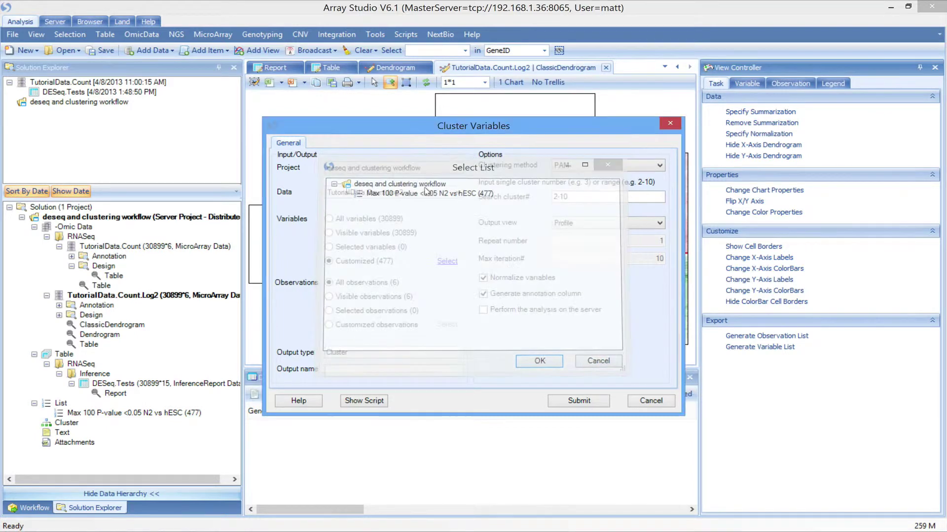
pyautogui.click(571, 166)
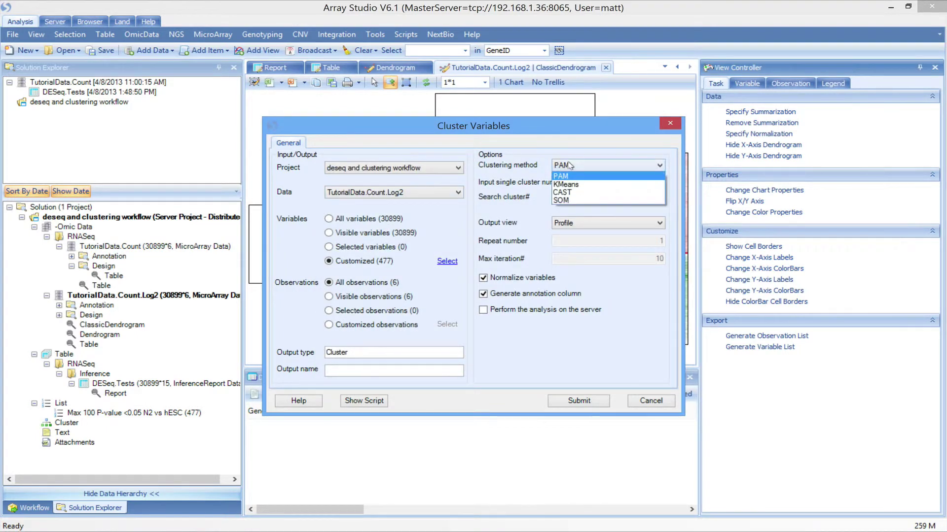
pyautogui.click(558, 182)
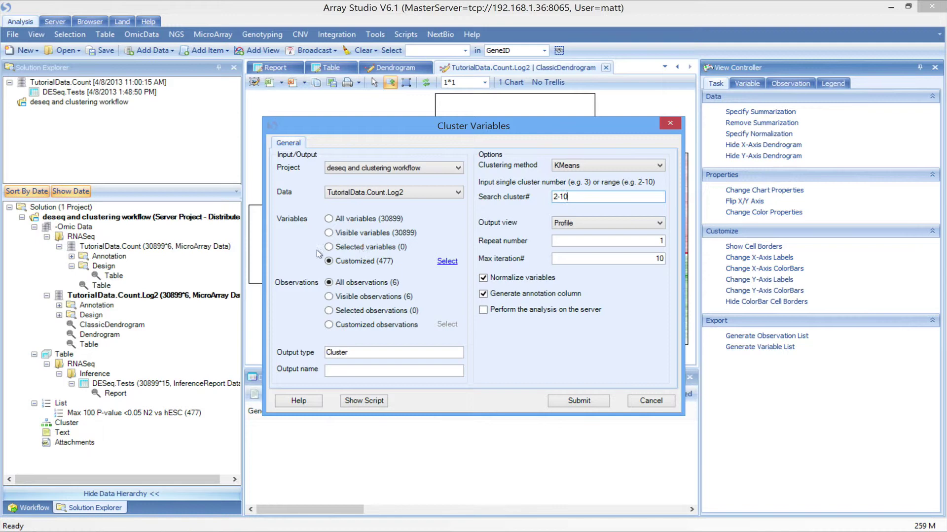
# - Run the KMeans clustering and label both cluster profile plots' x-axes by Stage
pyautogui.click(567, 403)
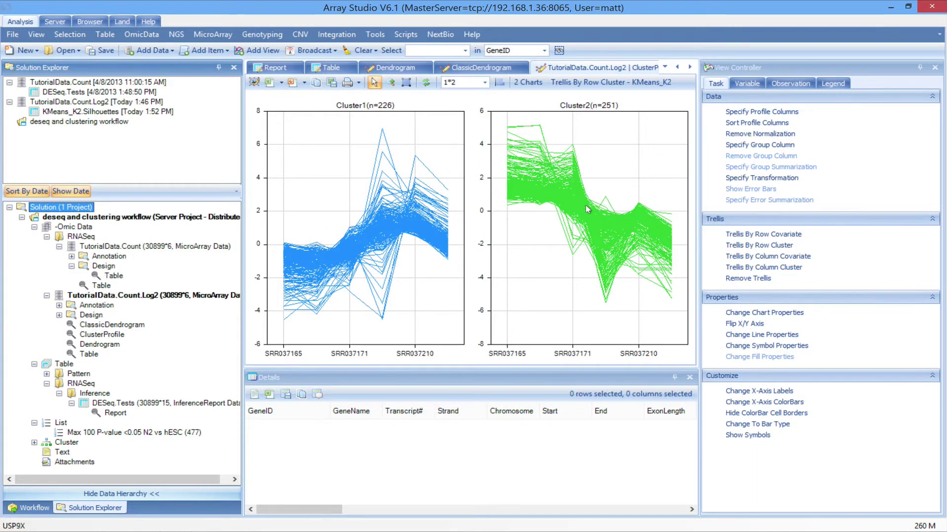
pyautogui.click(770, 391)
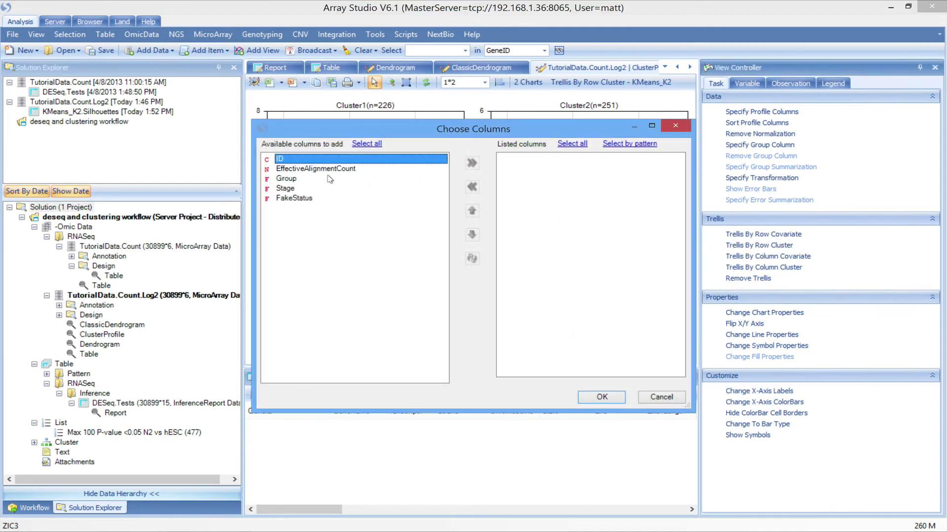
pyautogui.click(305, 187)
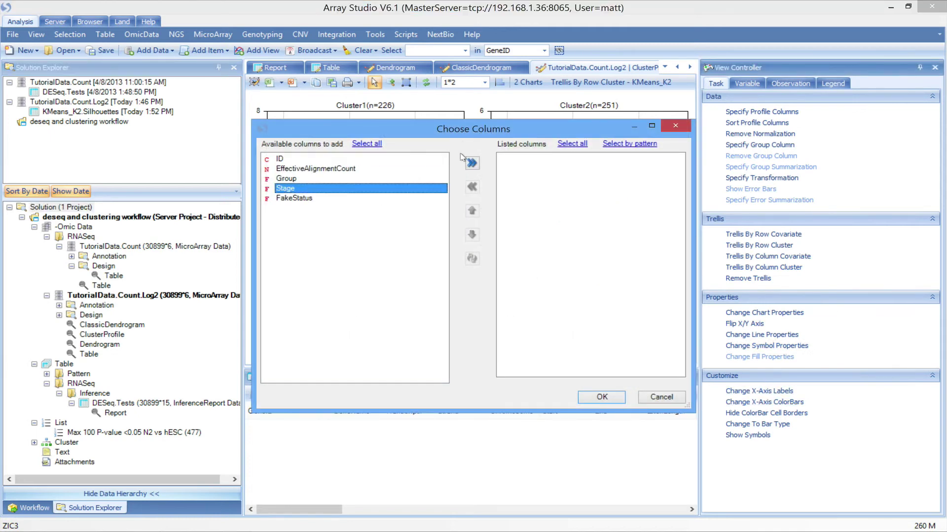
pyautogui.click(470, 164)
pyautogui.click(596, 397)
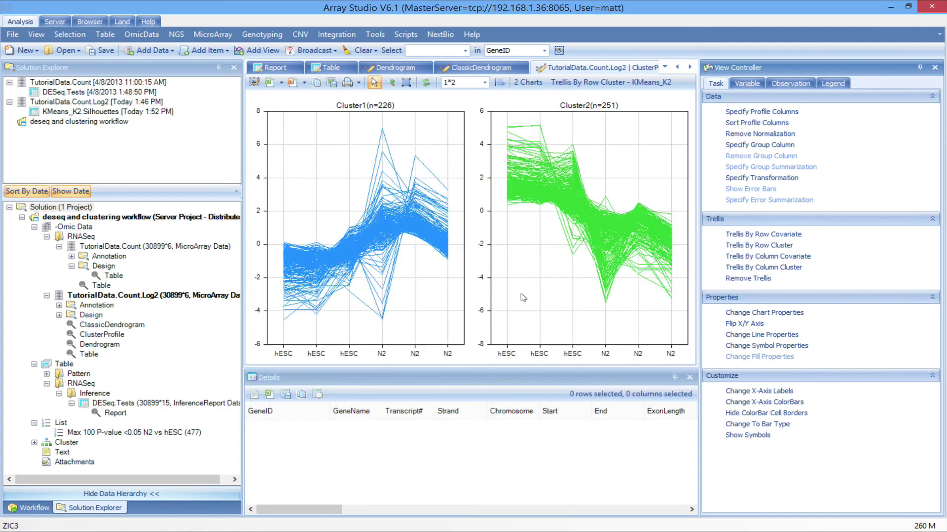